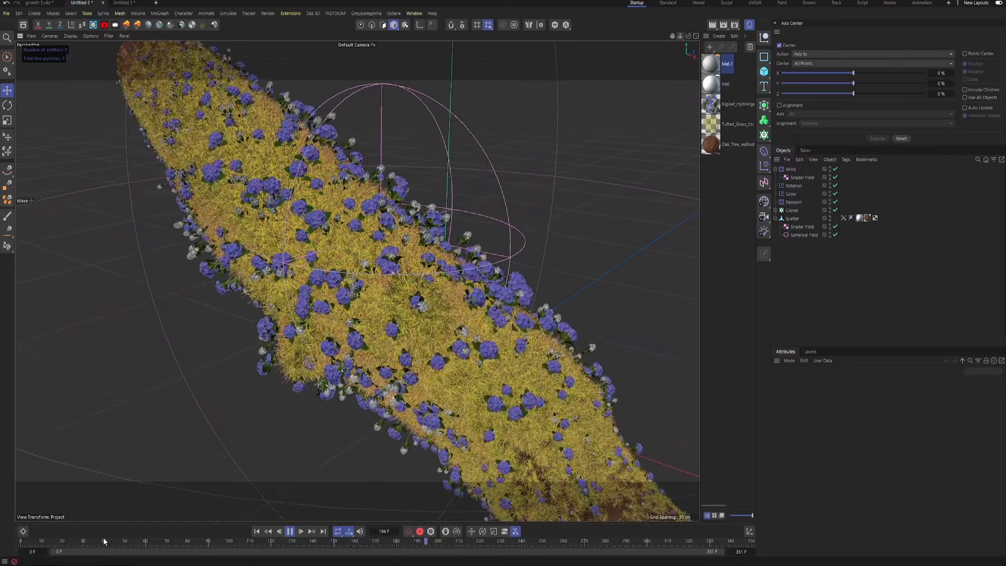
Play the finished growth animation from its first frame and examine the flower-covered log from several angles.
left_click(257, 531)
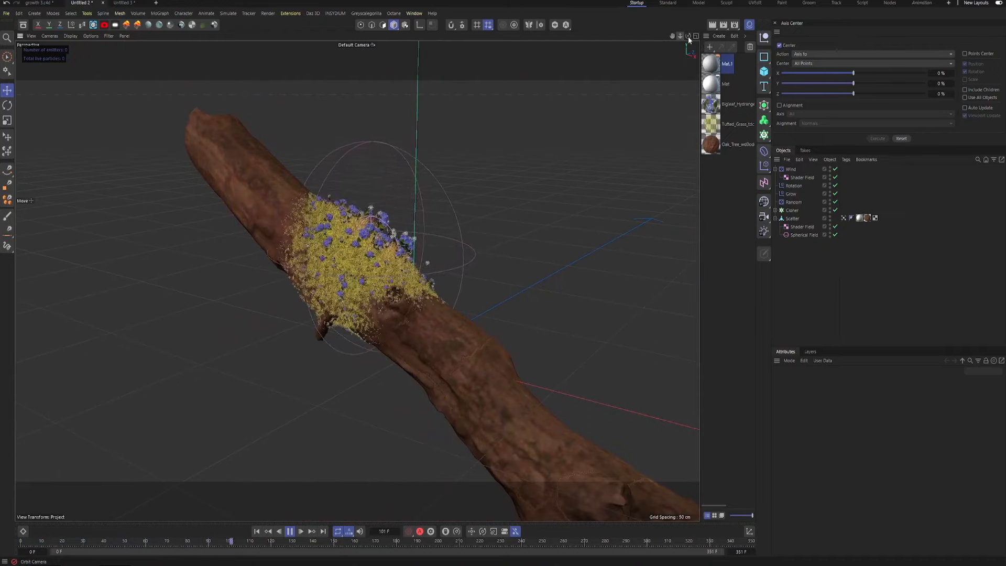
left_click_drag(688, 38, 833, 36)
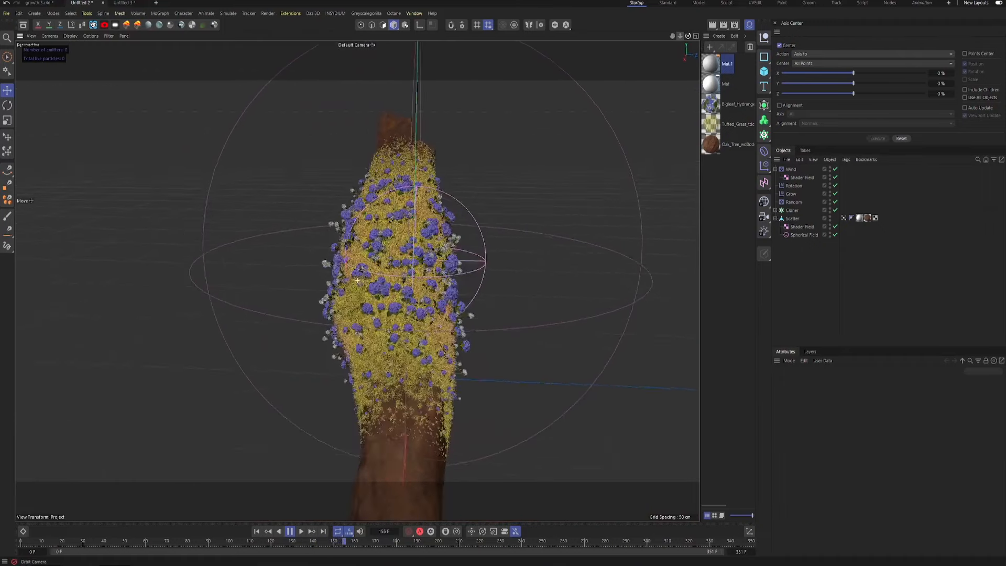
left_click_drag(688, 38, 687, 40)
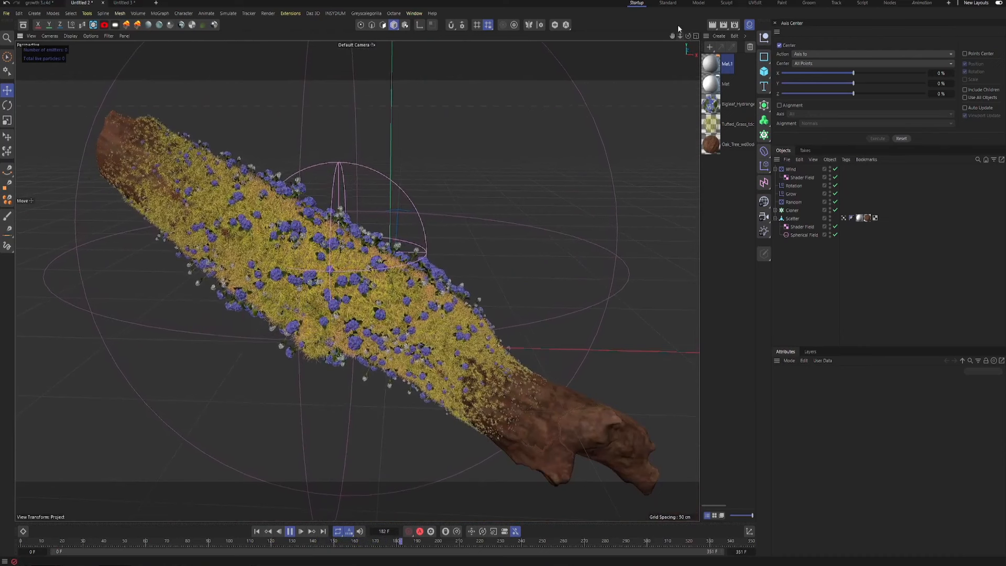
left_click_drag(688, 37, 689, 36)
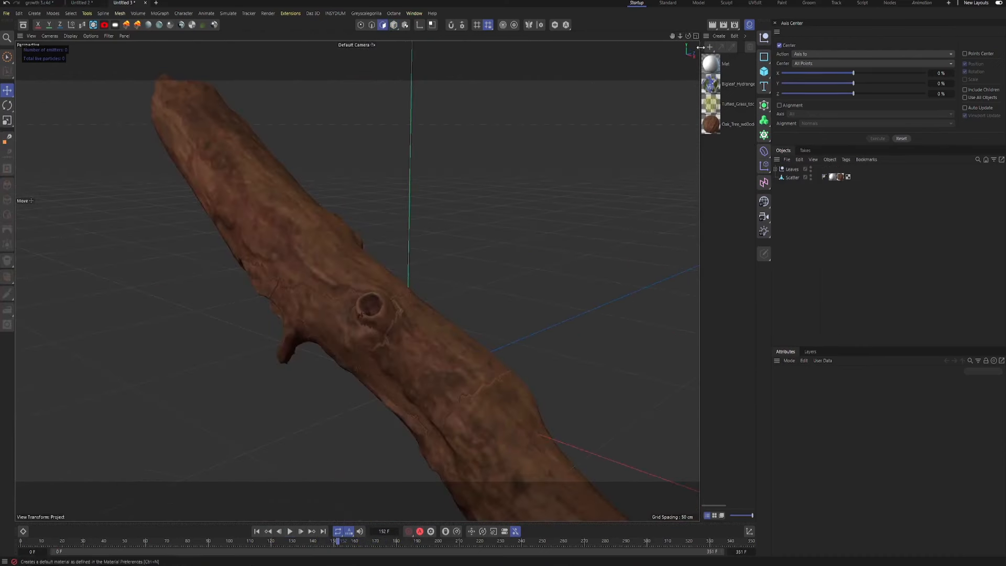
Examine the Scatter log's mesh in the Untitled 3 document from different angles and distances.
left_click_drag(688, 36, 688, 39)
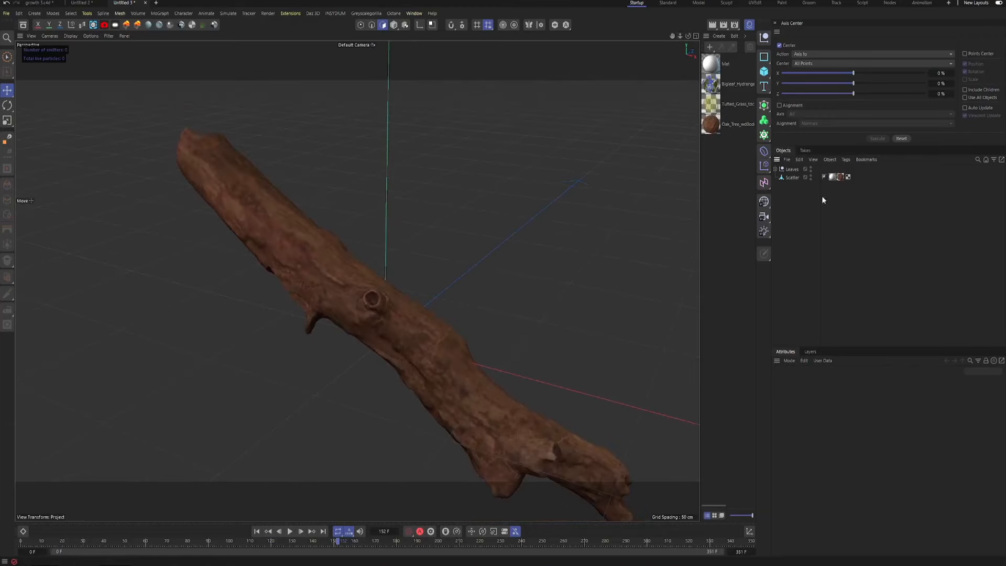
left_click(791, 178)
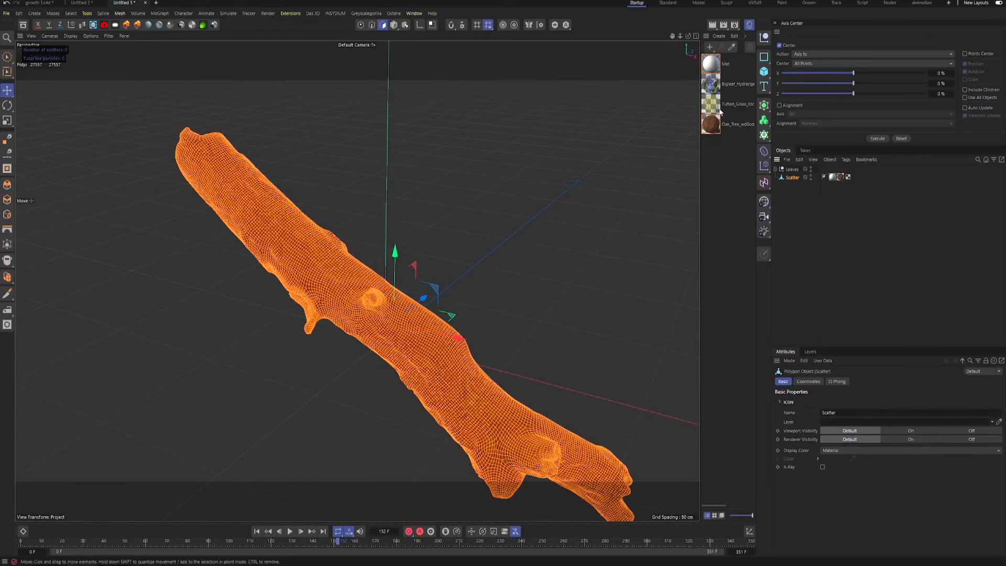
left_click_drag(680, 36, 680, 36)
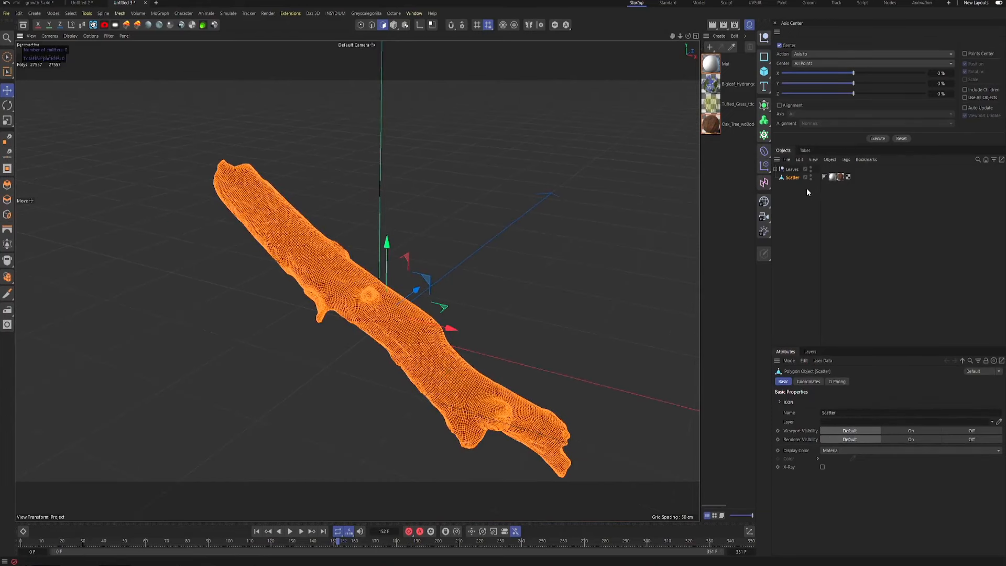
left_click_drag(680, 36, 680, 40)
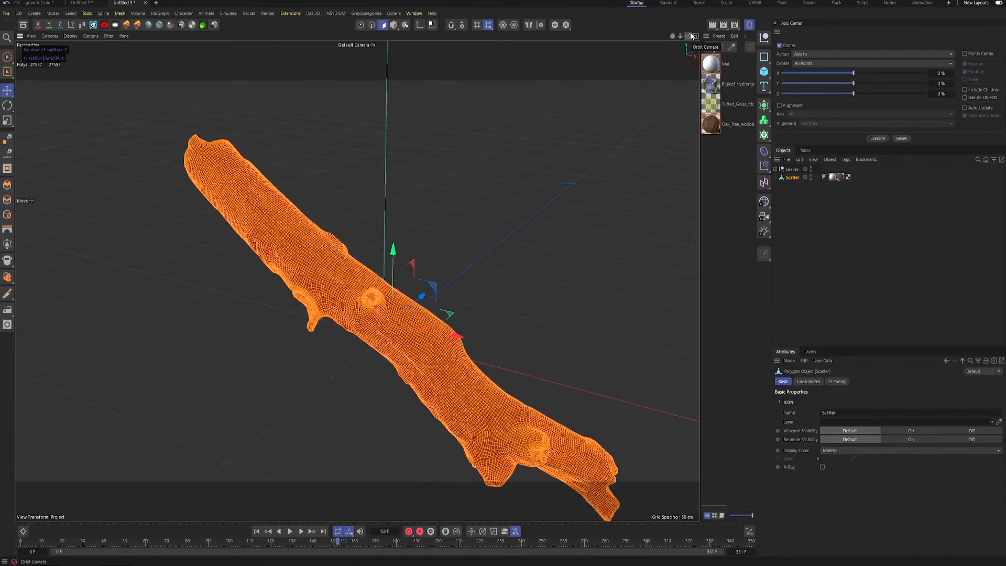
scroll(598, 269, "up", 4)
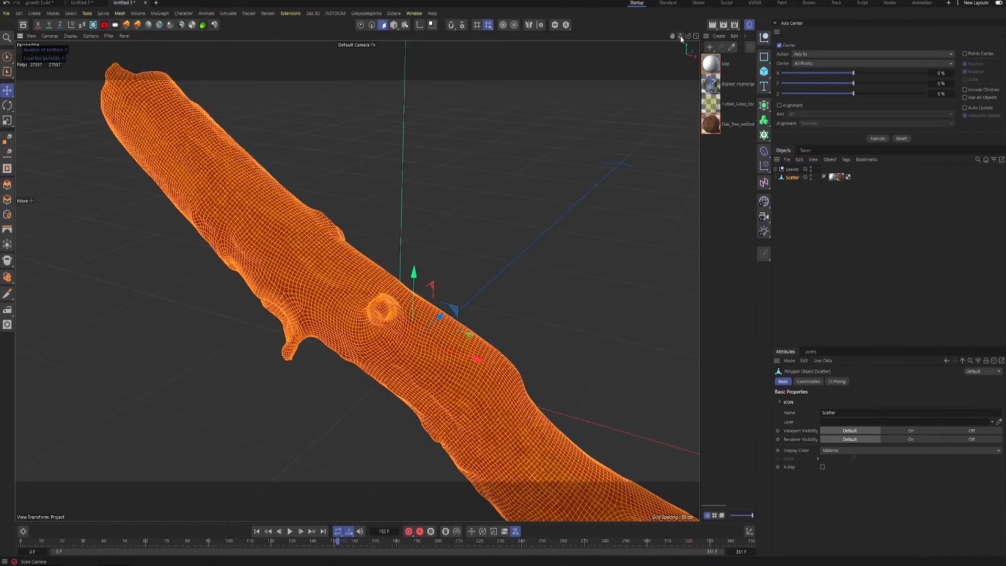
mouse_move(687, 35)
left_mouse_down()
mouse_move(629, 40)
mouse_move(741, 34)
mouse_move(687, 38)
left_mouse_up()
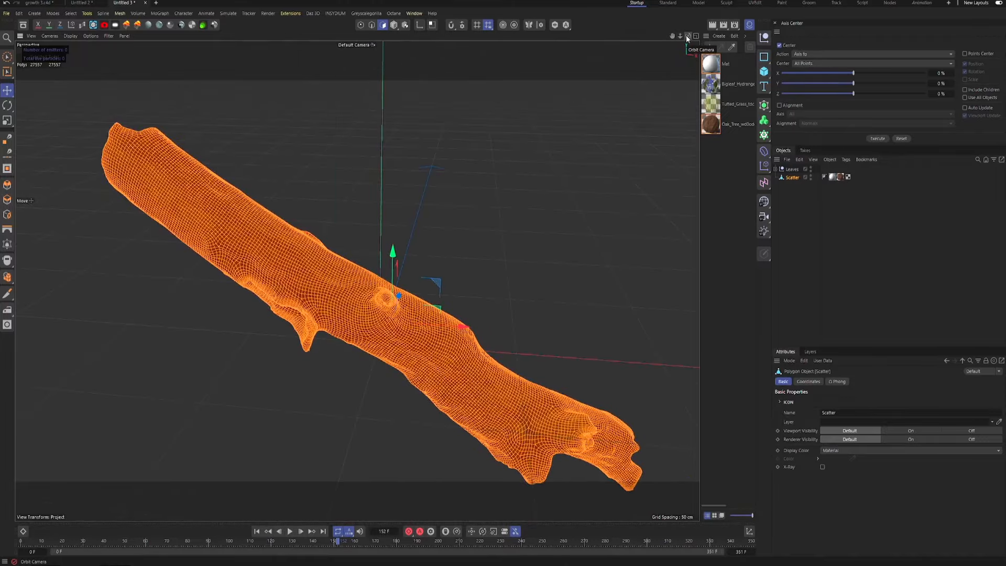
left_click(806, 243)
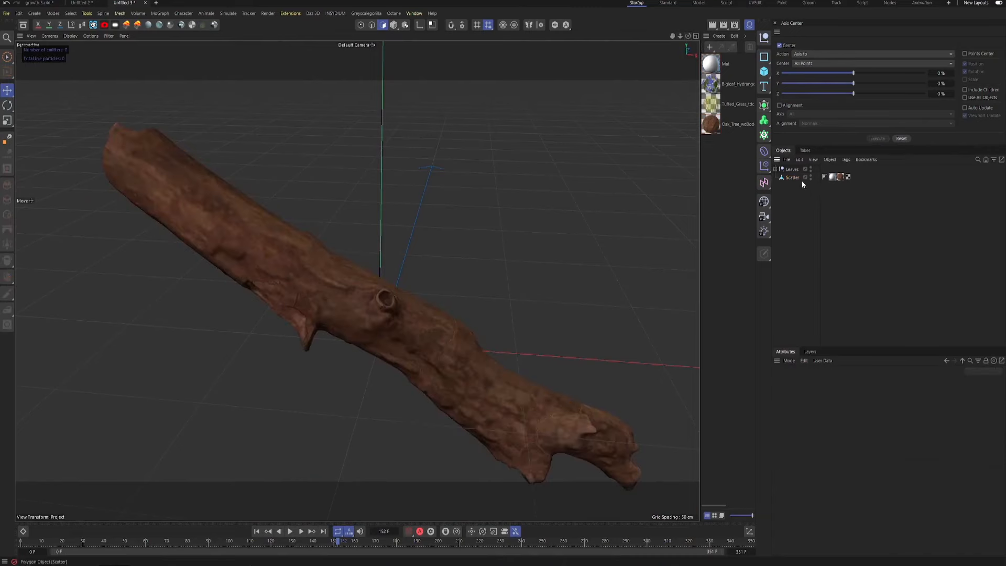
Inspect the plant objects grouped under Leaves and their placement around the log.
left_click(791, 169)
left_click(776, 169)
left_click(948, 285)
scroll(358, 281, "down", 10)
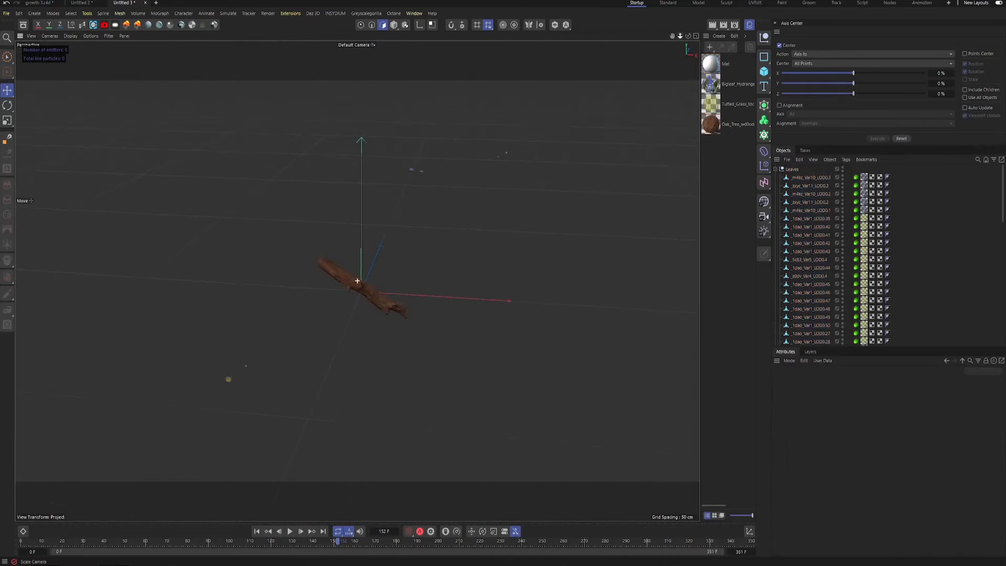
mouse_move(680, 36)
left_mouse_down()
mouse_move(700, 36)
mouse_move(680, 40)
mouse_move(639, 79)
mouse_move(687, 50)
left_mouse_up()
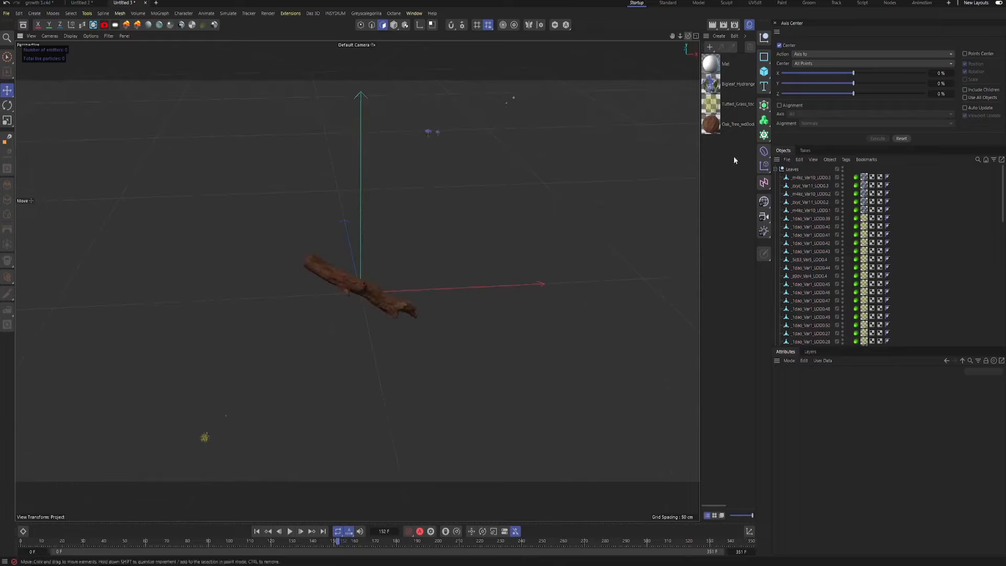
scroll(826, 233, "down", 15)
scroll(829, 246, "up", 10)
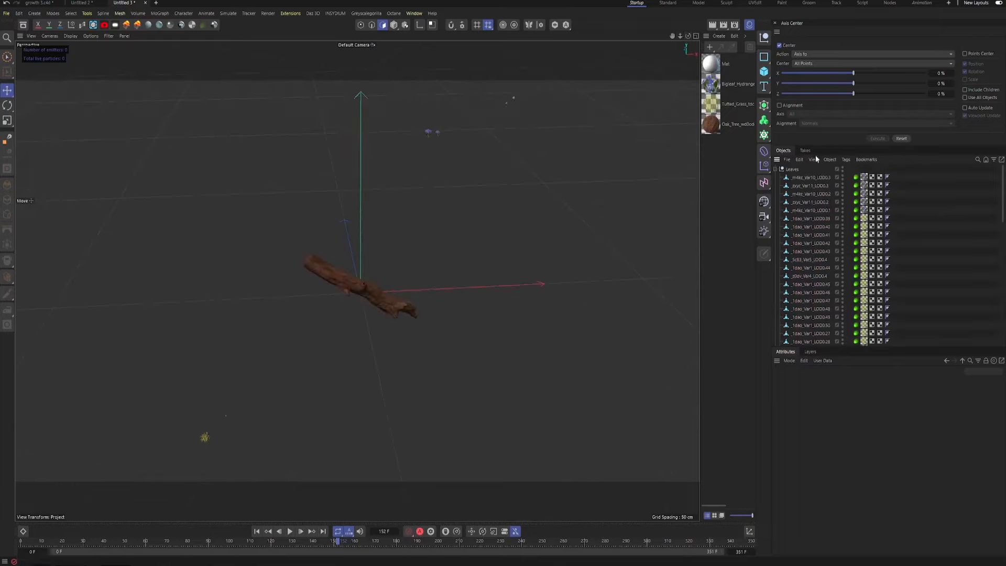
left_click(775, 169)
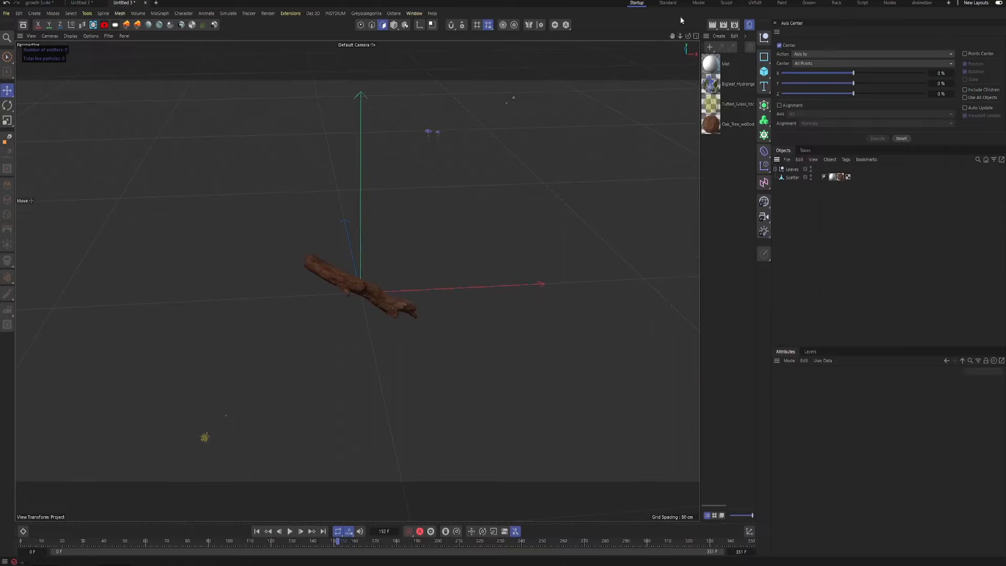
scroll(357, 281, "up", 5)
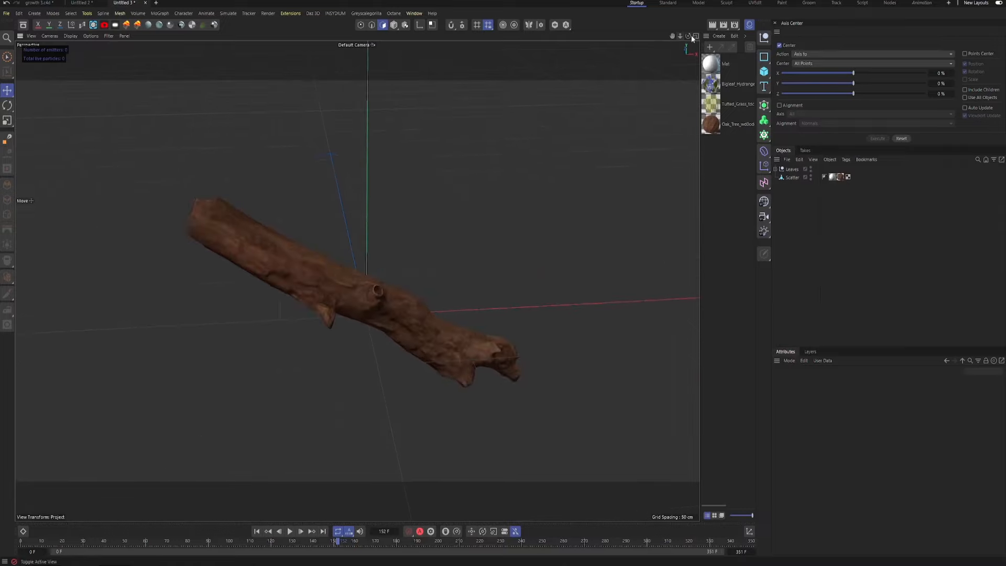
left_click_drag(688, 36, 581, 33)
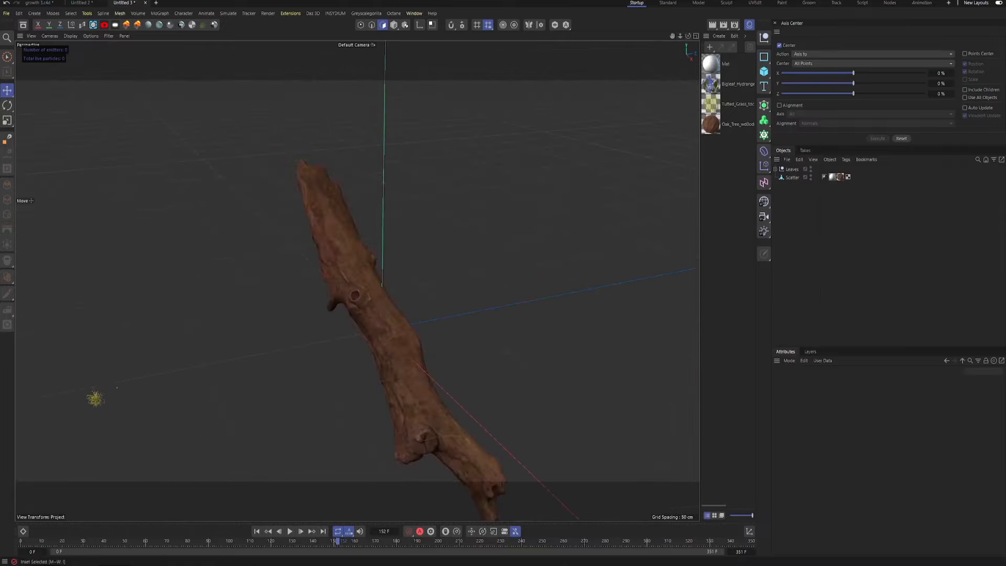
Set a vertex weight of 100% in Set mode on the Scatter log to create a vertex map.
left_click(792, 177)
left_click_drag(672, 36, 694, 37)
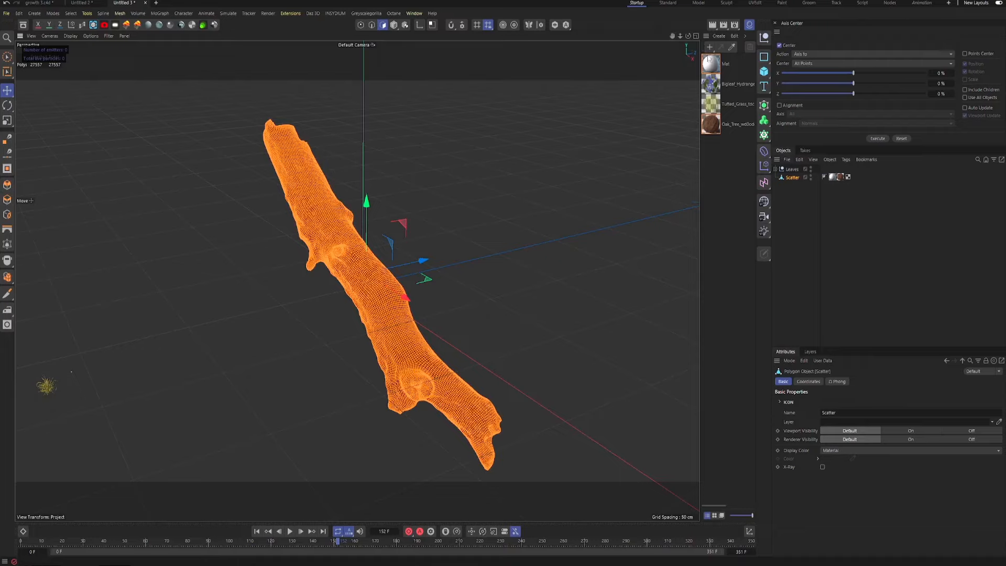
left_click_drag(689, 37, 51, 53)
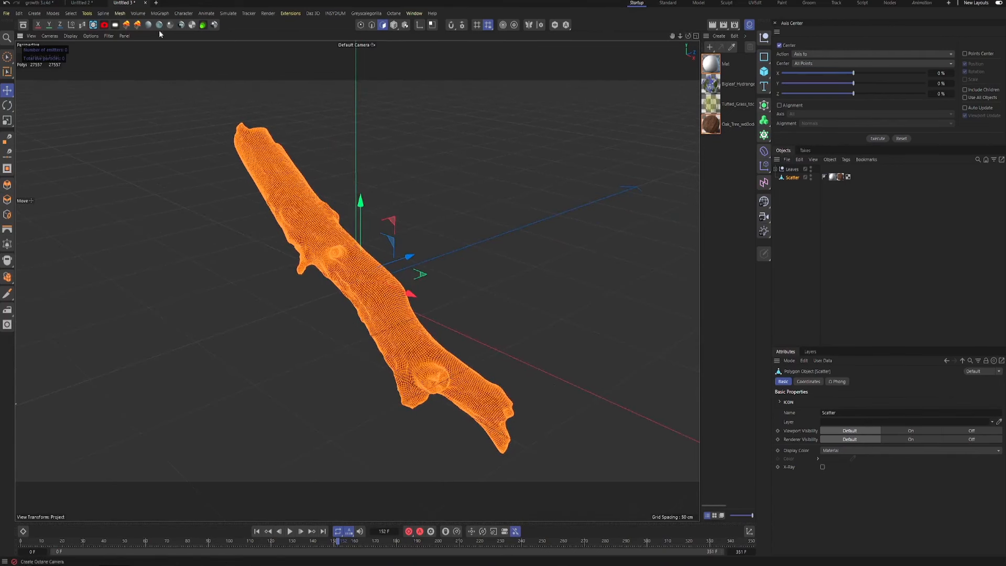
left_click(72, 15)
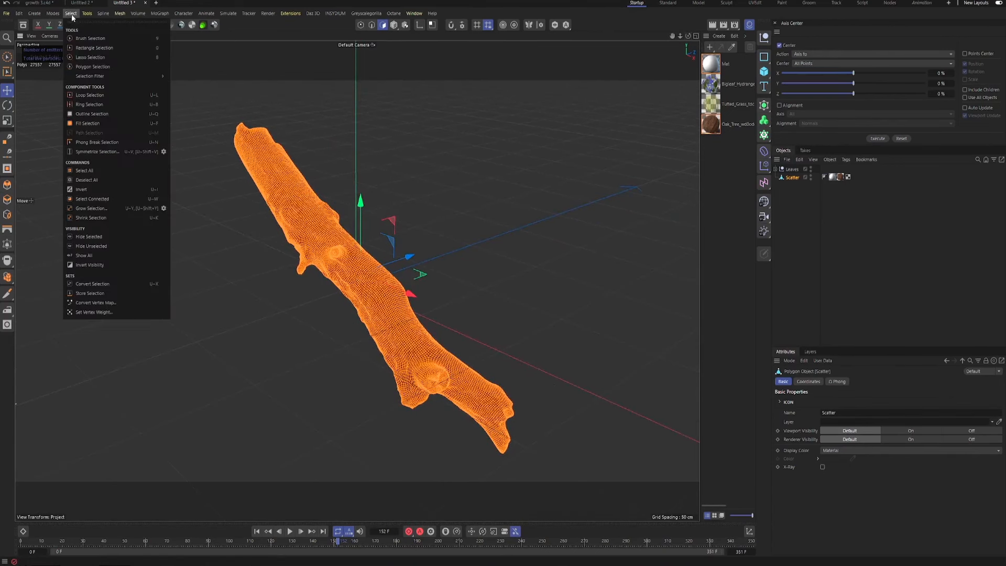
left_click(106, 304)
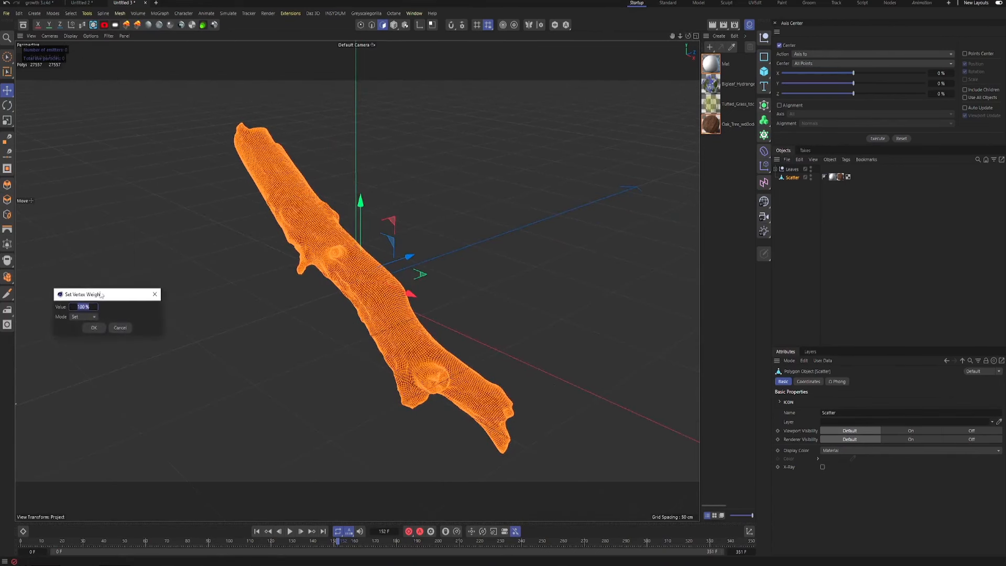
left_click(92, 327)
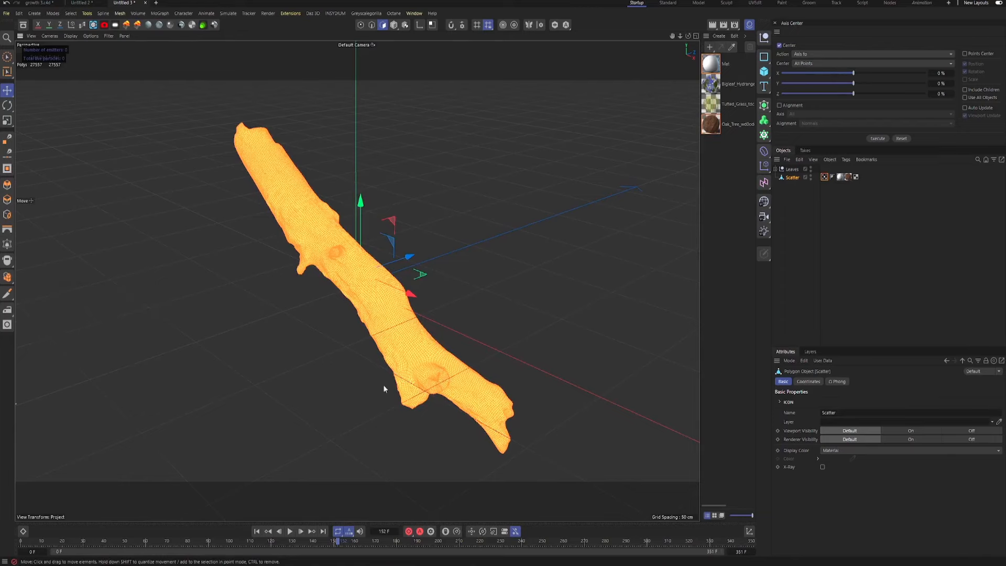
Enable Use Fields on the Scatter log's Vertex Map tag.
scroll(384, 389, "up", 8)
left_click(817, 241)
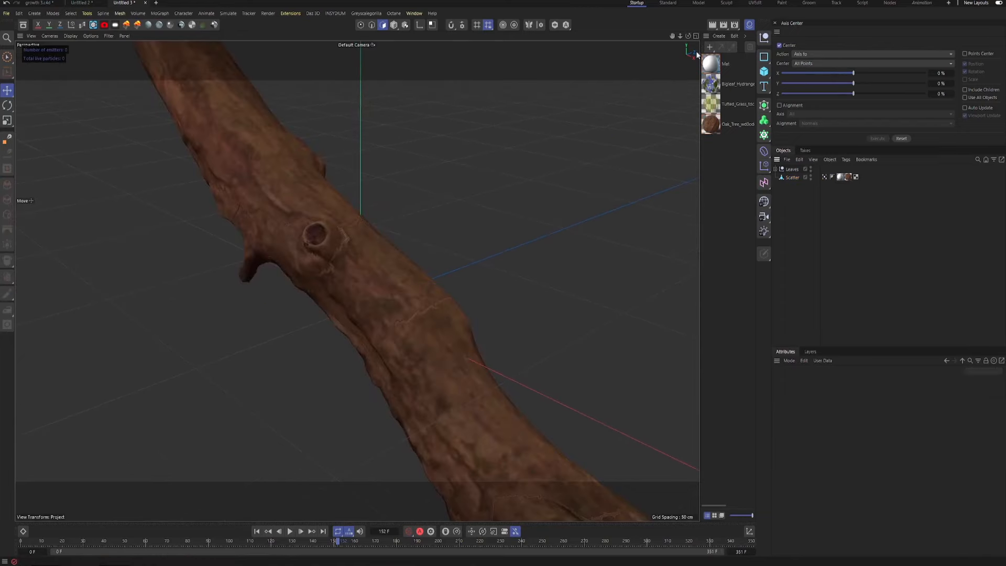
left_click(823, 177)
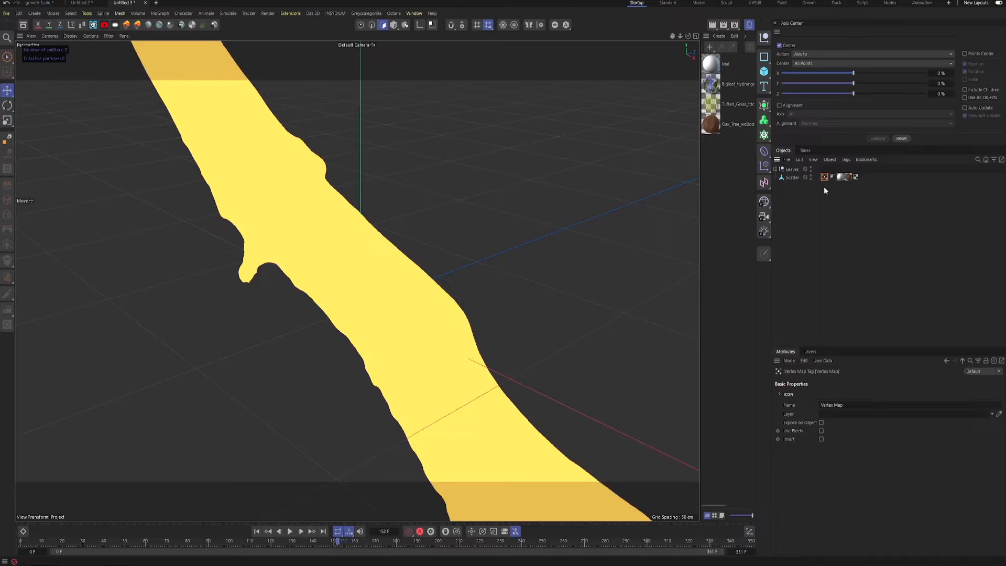
left_click(820, 431)
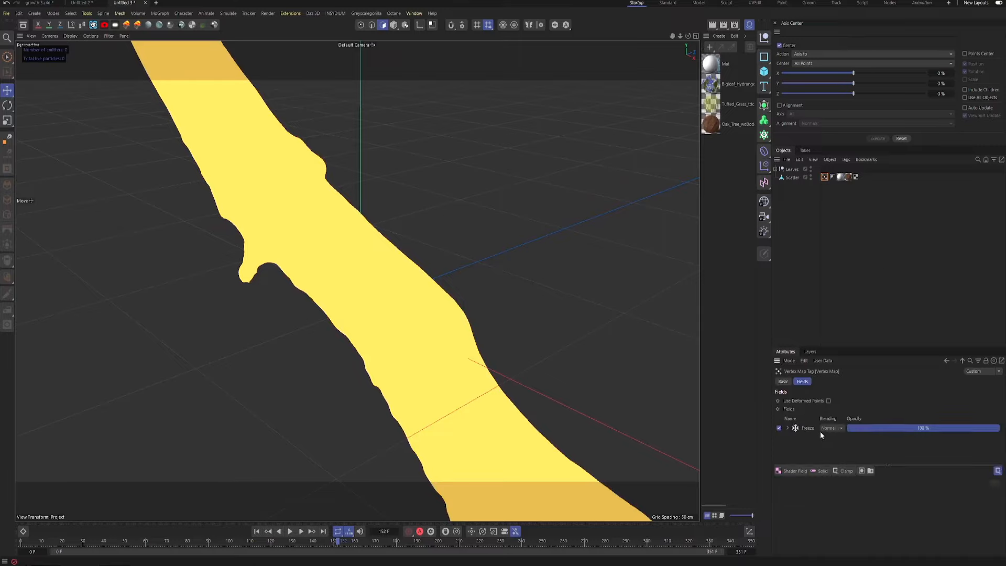
Look through the Freeze layer's mode options, then delete that layer from the vertex map's fields.
left_click(807, 429)
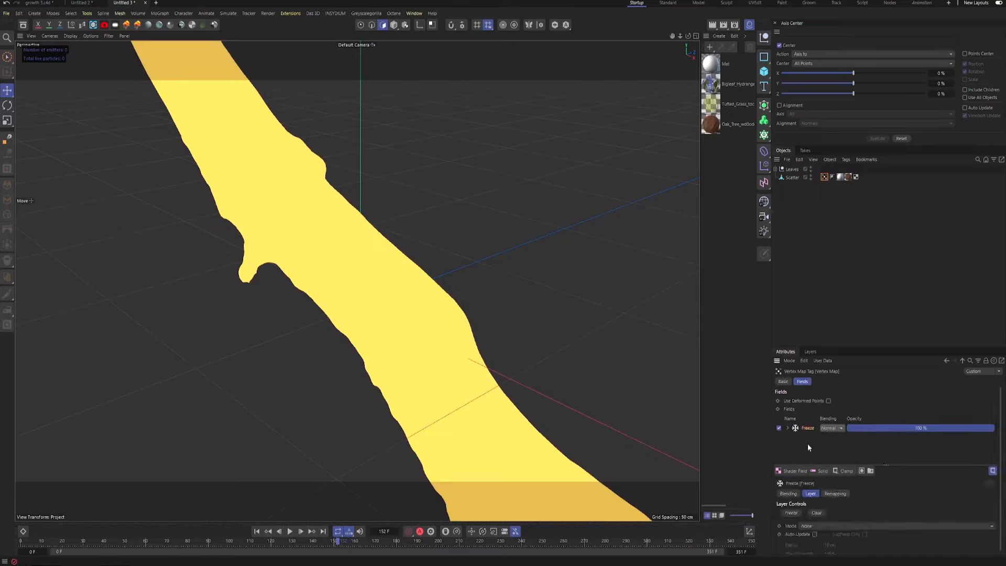
scroll(810, 446, "down", 1)
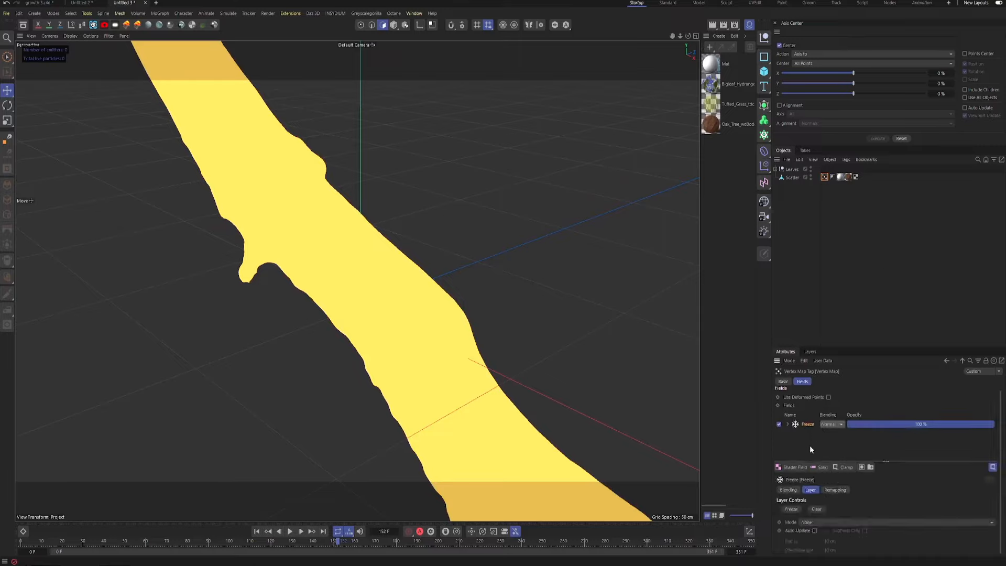
left_click(989, 525)
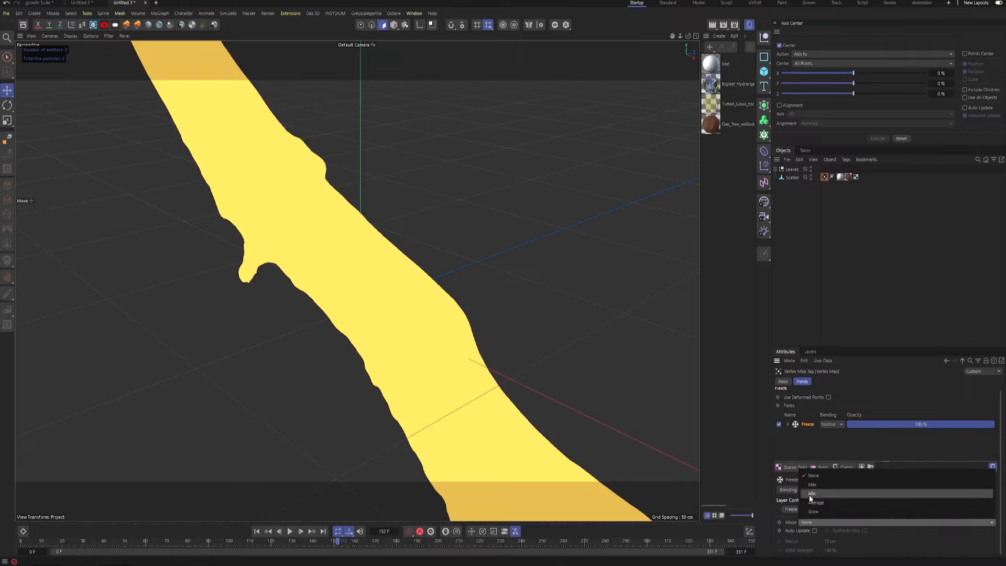
left_click(810, 436)
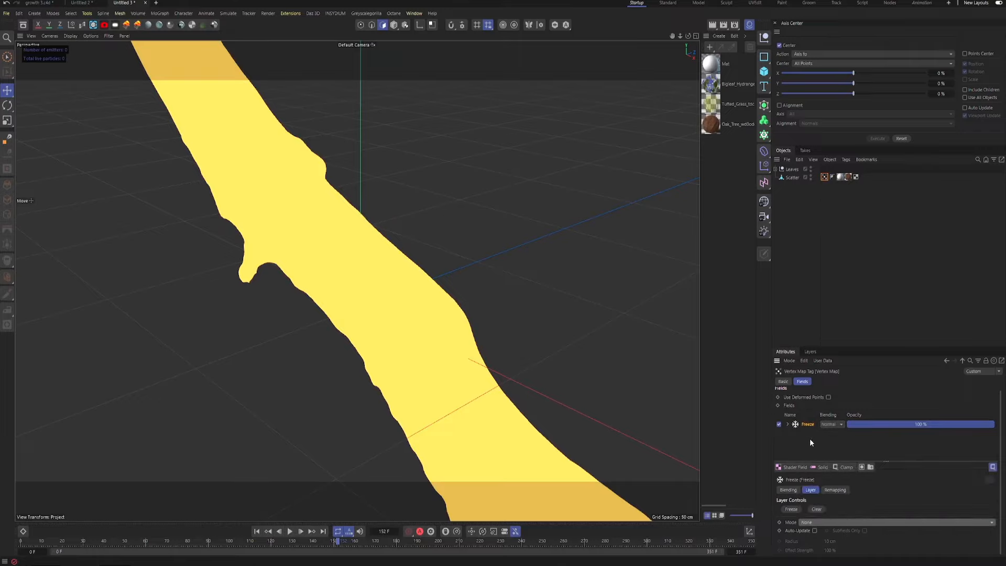
key("Delete")
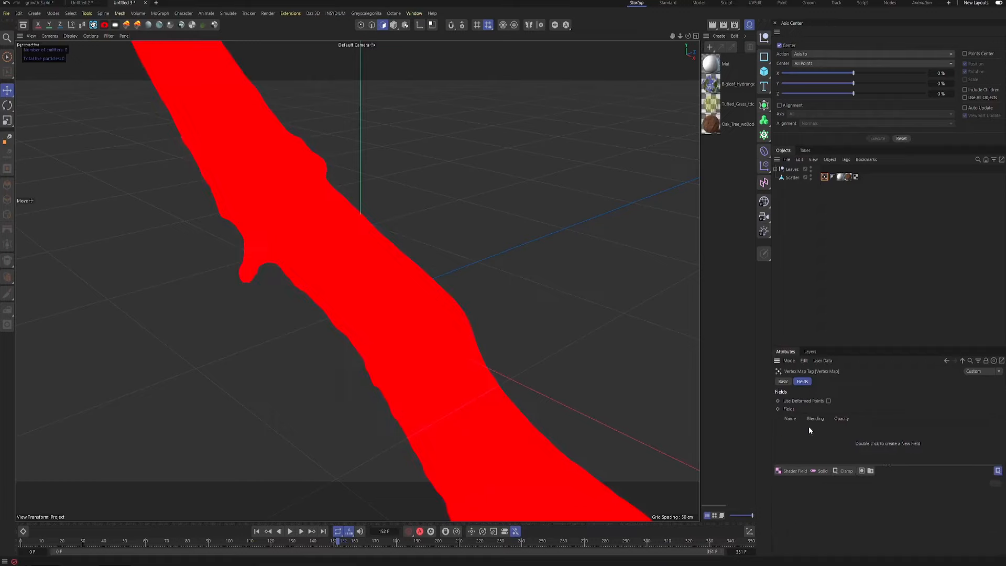
Add a Spherical Field to the Scatter log's vertex map.
left_click(790, 469)
left_click(845, 496)
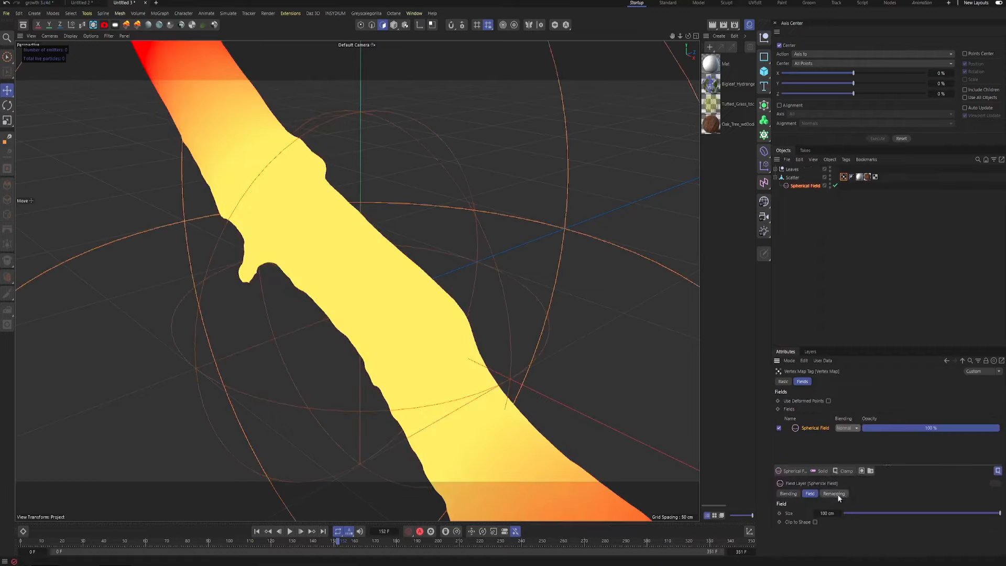
left_click_drag(681, 36, 608, 36)
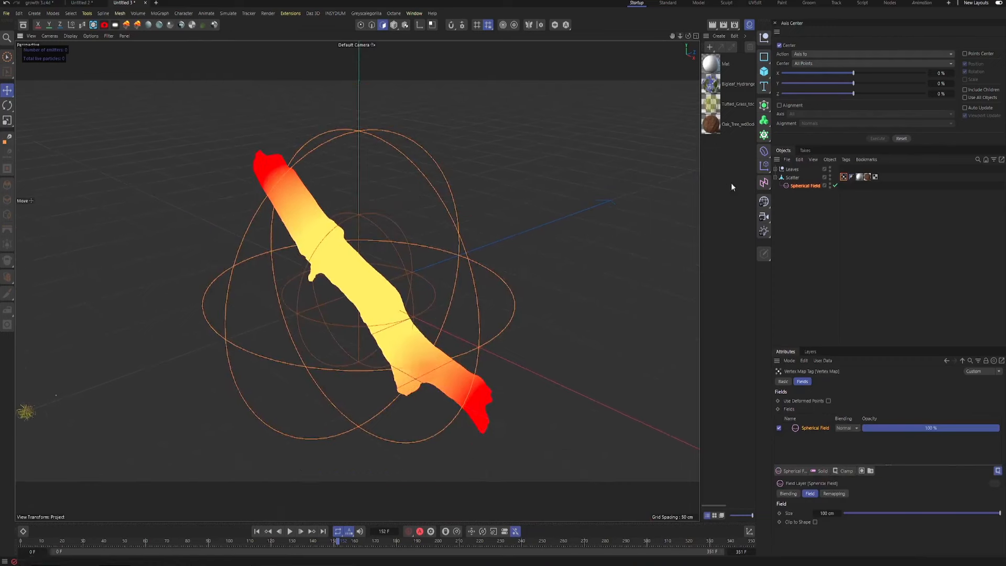
Shrink the spherical field to about 26 cm and raise it about 30 cm so it overlaps the log's upper side.
left_click(806, 186)
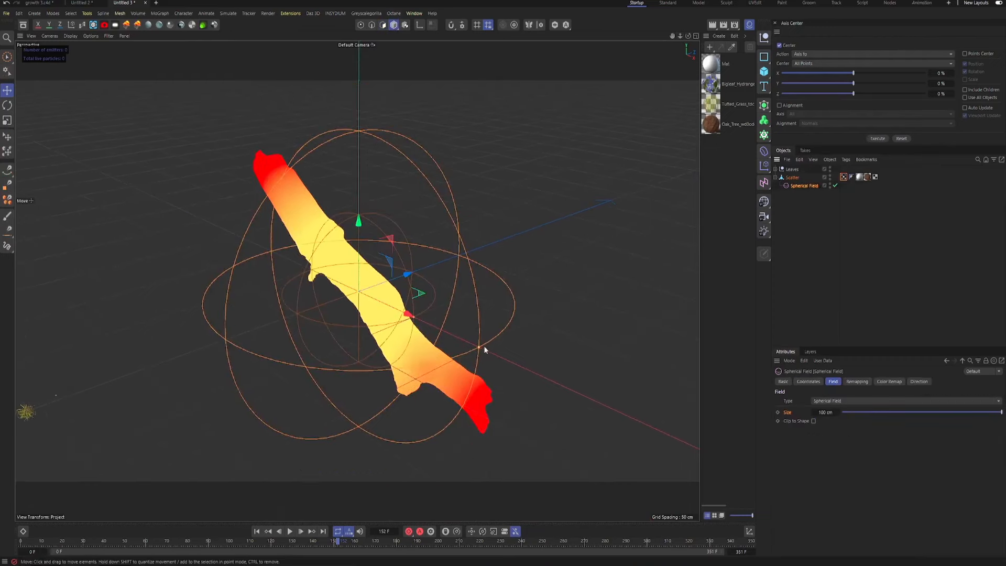
left_click_drag(478, 347, 379, 314)
left_click_drag(358, 222, 355, 168)
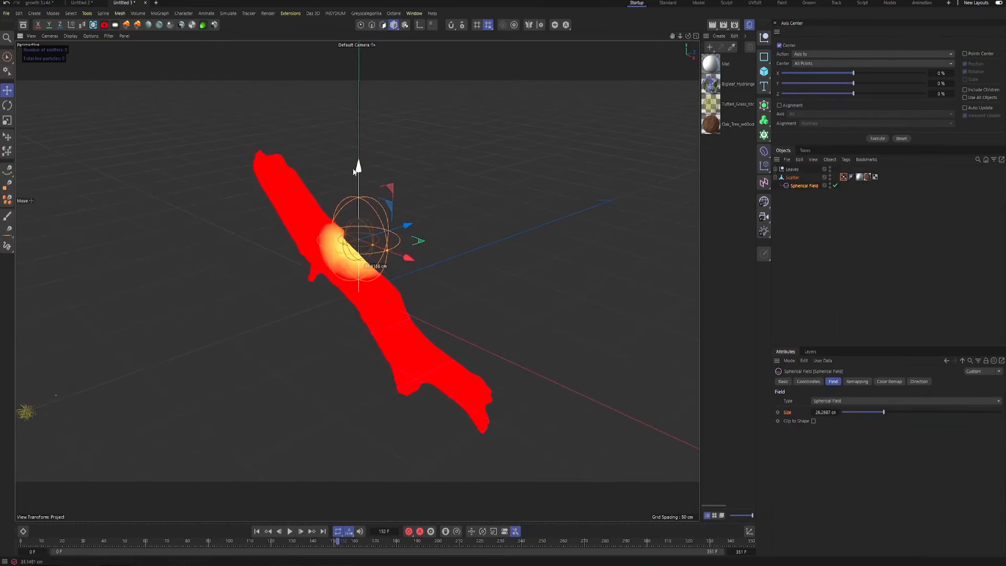
left_click(844, 177)
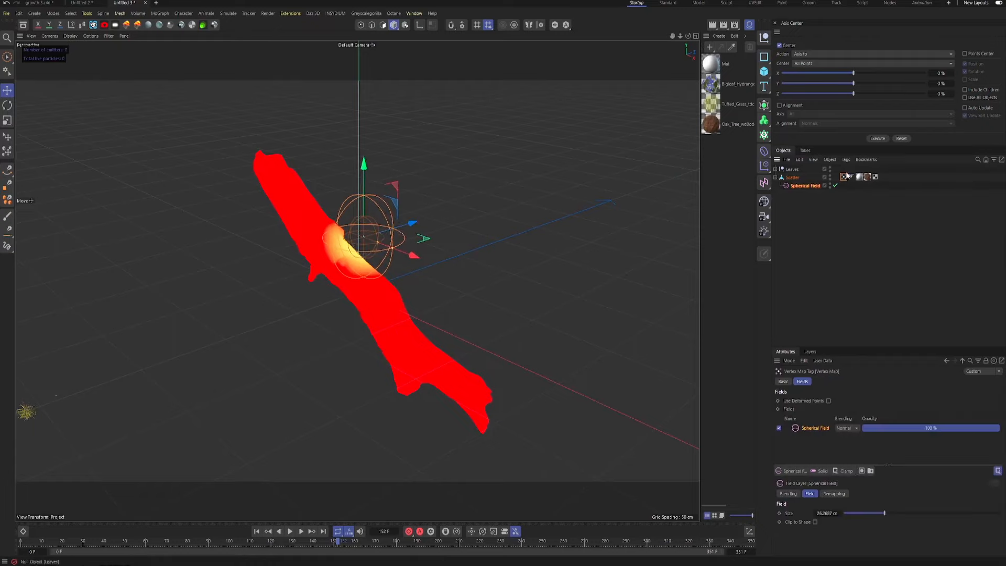
Invert the Scatter log's vertex map so that its spherical field weighting is reversed.
left_click(789, 382)
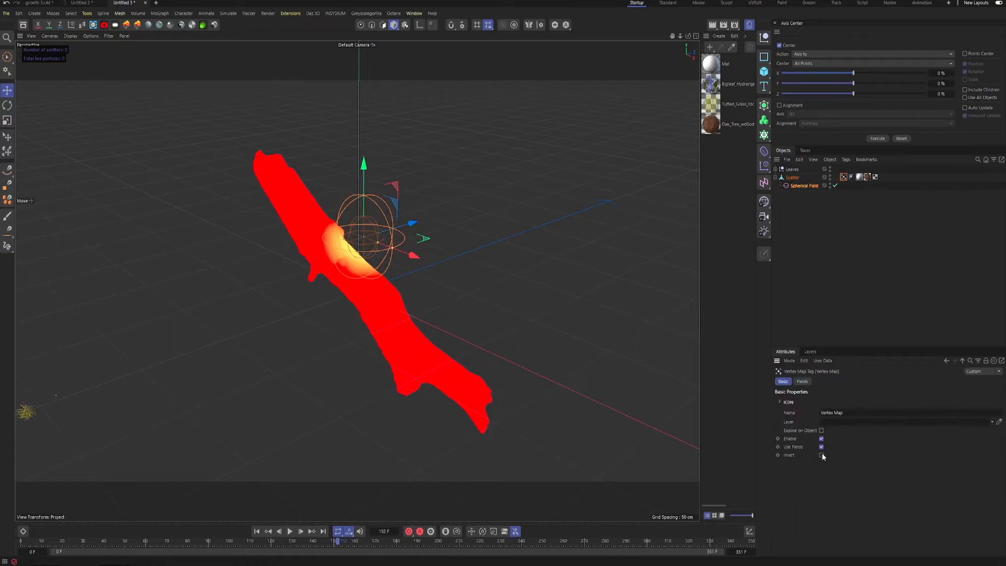
left_click(821, 455)
scroll(353, 269, "up", 5)
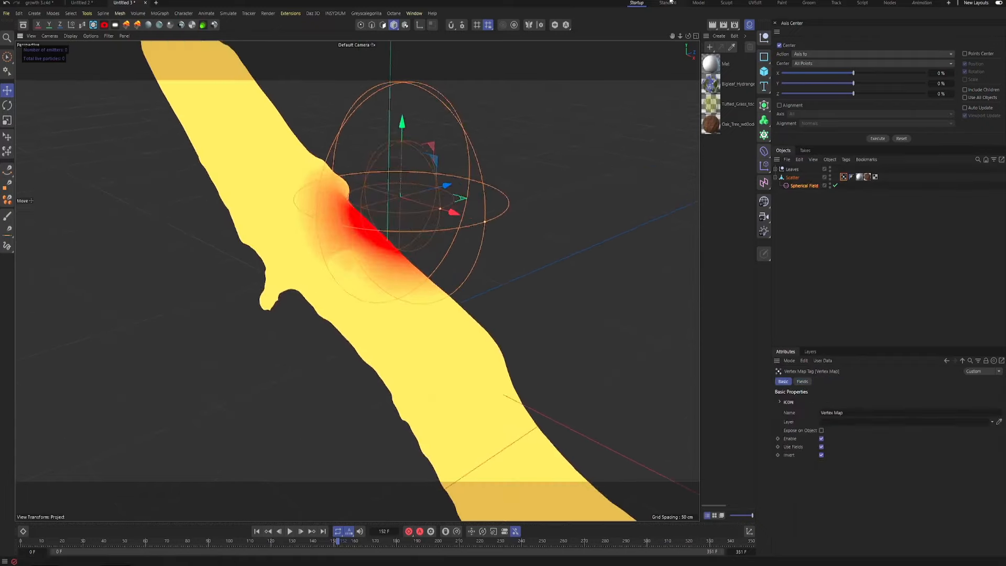
left_click_drag(688, 36, 626, 58)
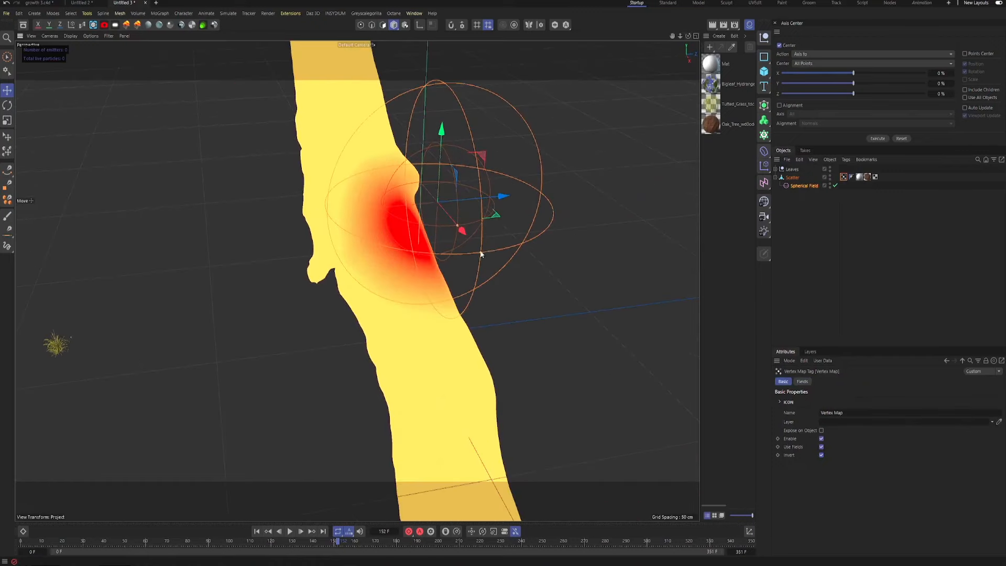
Resize the spherical field smaller and then much larger to preview how the vertex map spreads along the log.
left_click_drag(480, 253, 466, 238)
left_click_drag(501, 197, 493, 198)
left_click_drag(680, 36, 628, 52)
left_click_drag(403, 237, 417, 268)
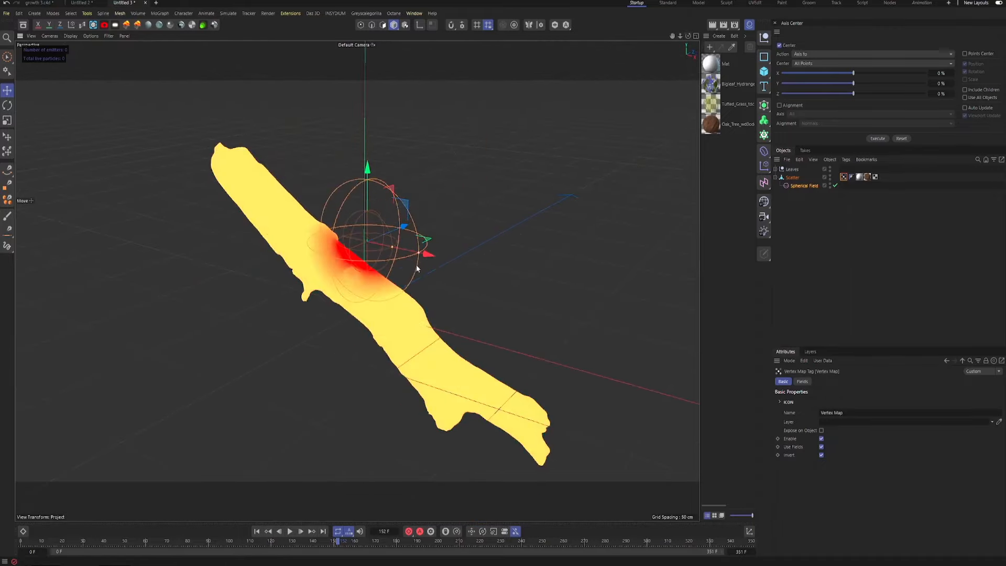
scroll(419, 235, "up", 3)
left_click_drag(432, 231, 587, 287)
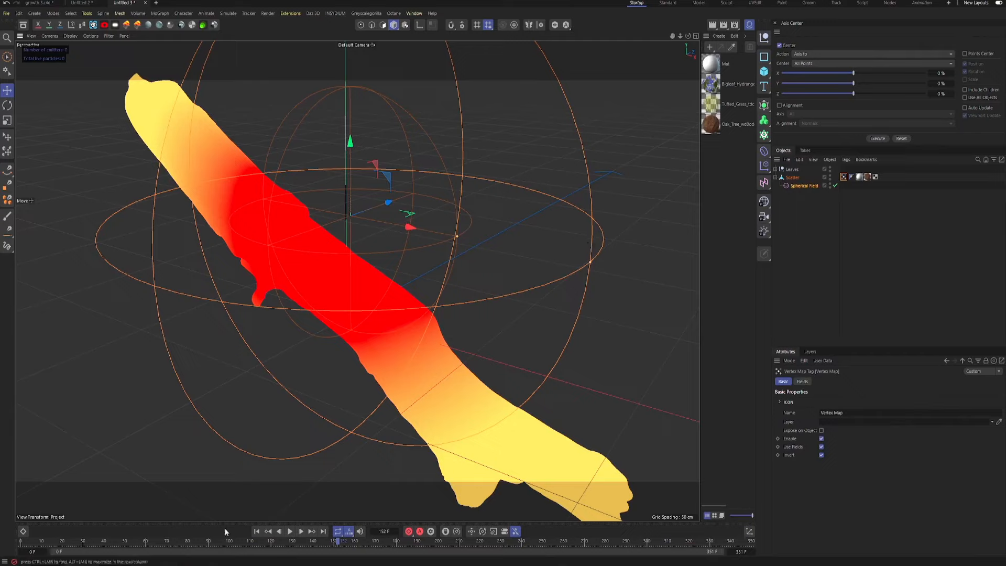
Return the timeline to frame 0 and shrink the spherical field to about 5.5 cm so it clears the log.
left_click(257, 531)
left_click_drag(589, 263, 371, 219)
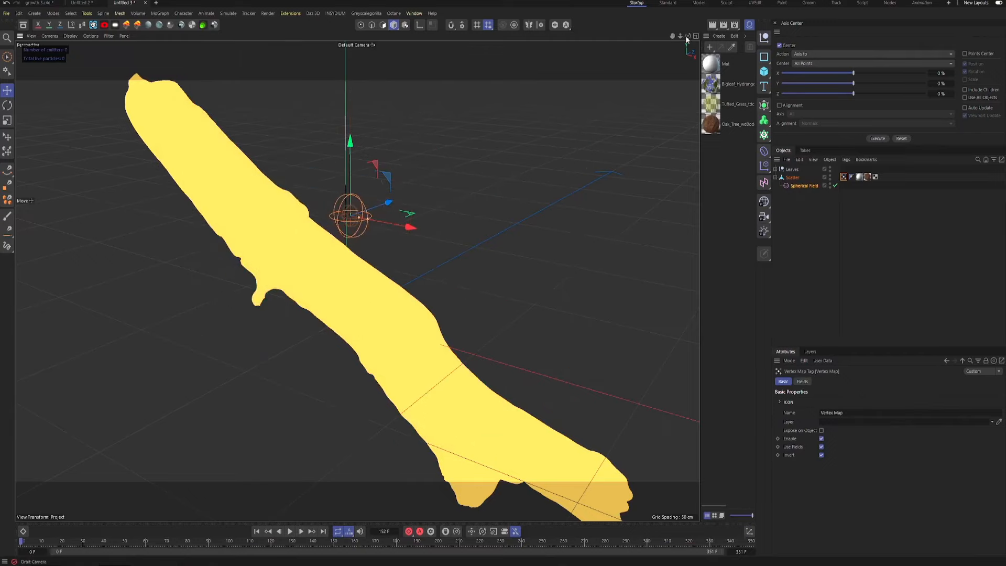
left_click_drag(358, 280, 602, 69, "alt")
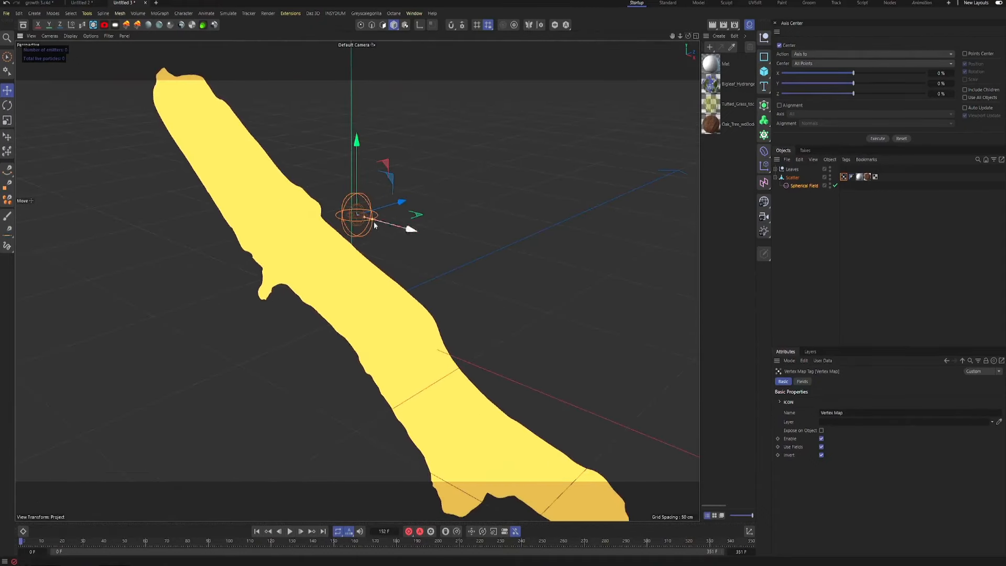
left_click(803, 185)
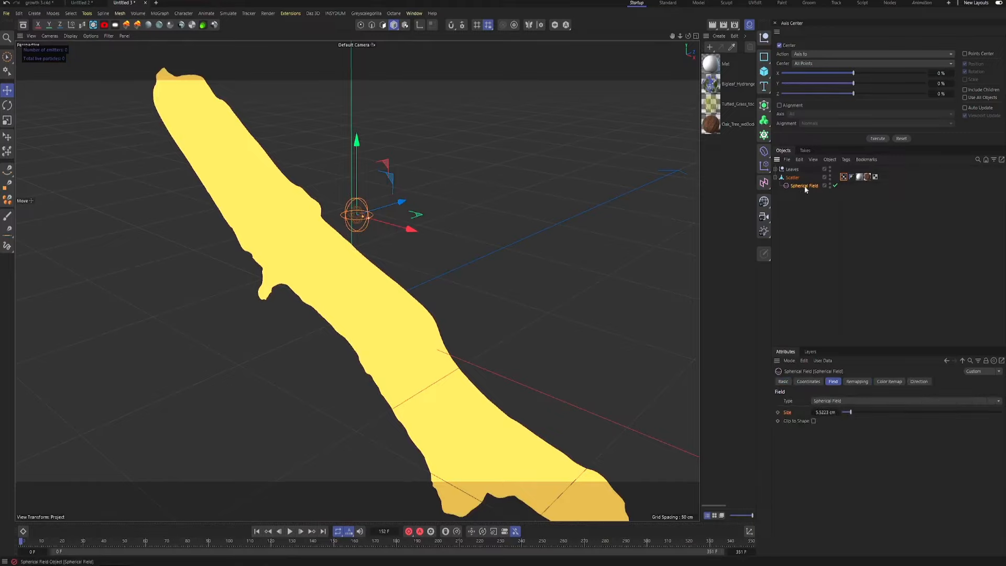
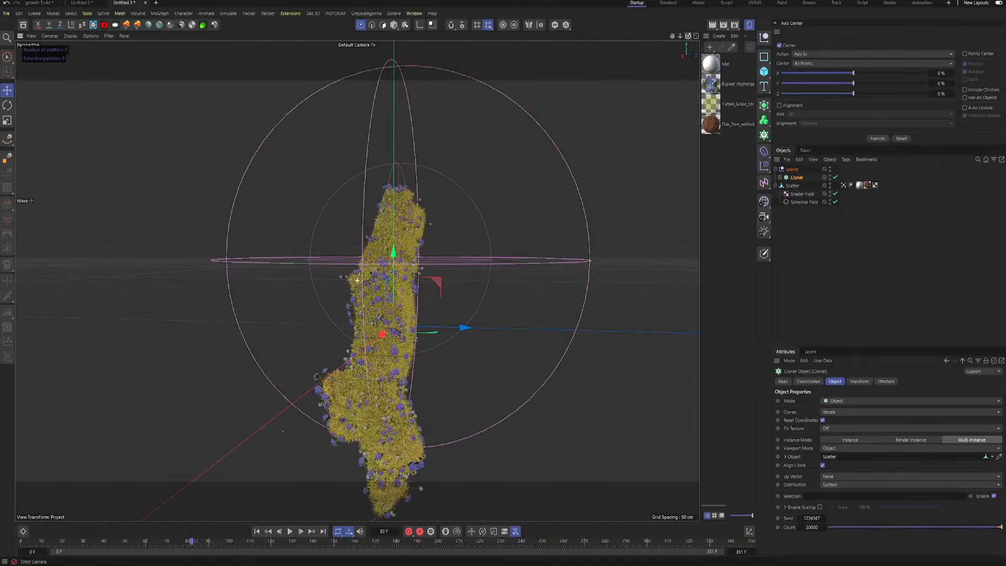
right_click_drag(357, 281, 356, 280, "alt")
left_click_drag(357, 280, 675, 65, "alt")
right_click_drag(676, 65, 675, 66, "alt")
right_click_drag(357, 280, 357, 280, "alt")
left_click_drag(357, 281, 357, 281, "alt")
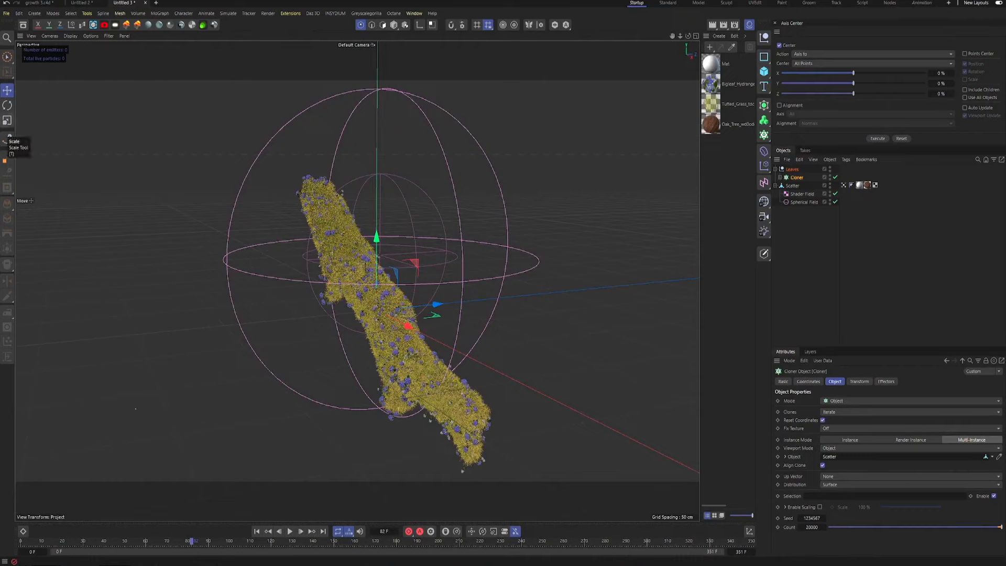
Add a Random effector with Position disabled and assign it to the Leaves Cloner's effectors.
left_click(820, 263)
key("shift+c")
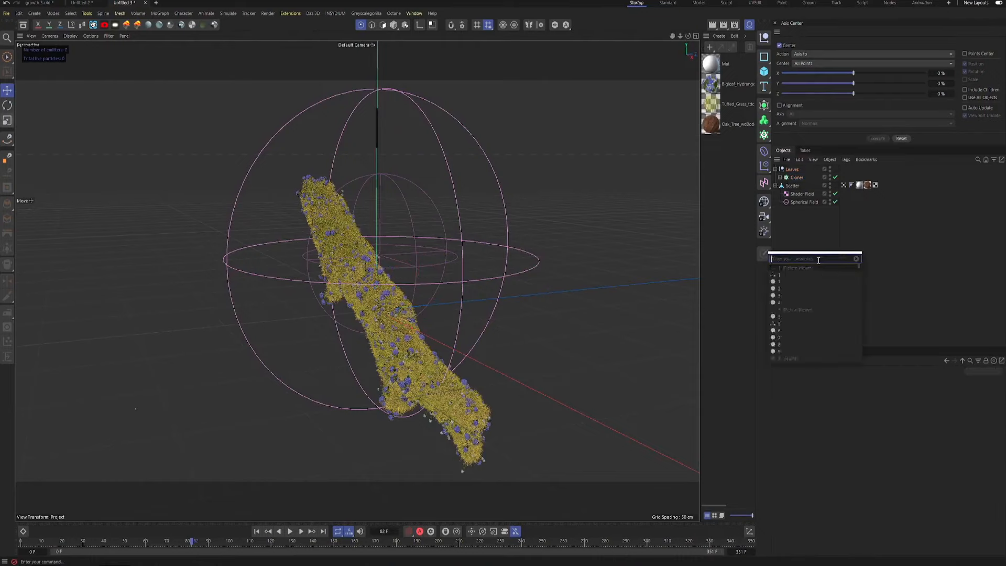
type("random")
key("Return")
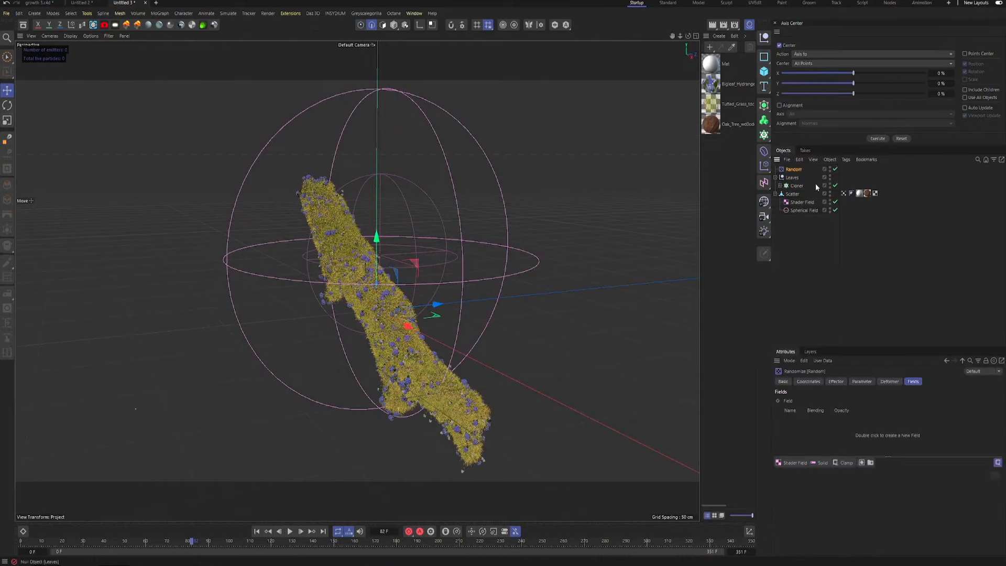
left_click(861, 381)
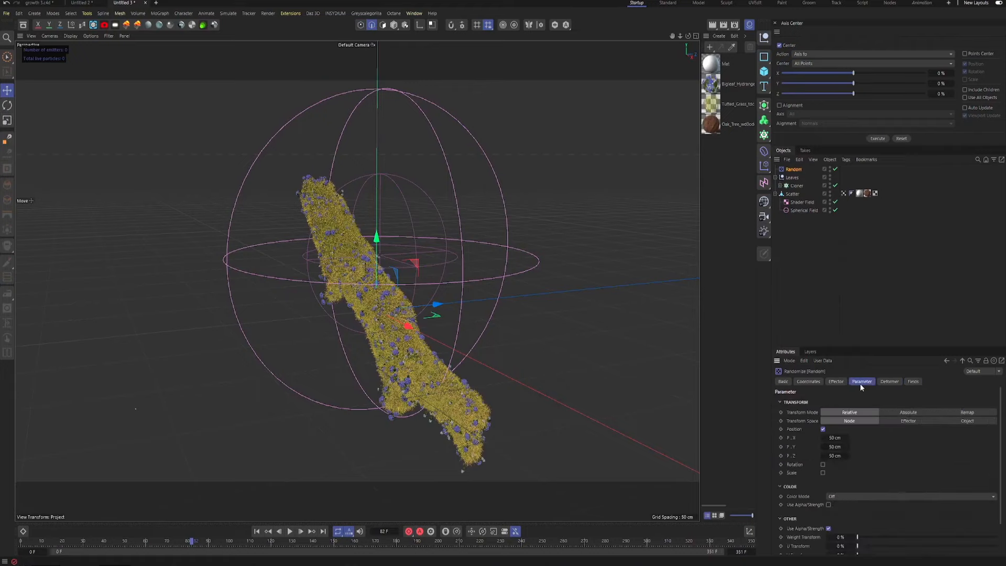
left_click(822, 429)
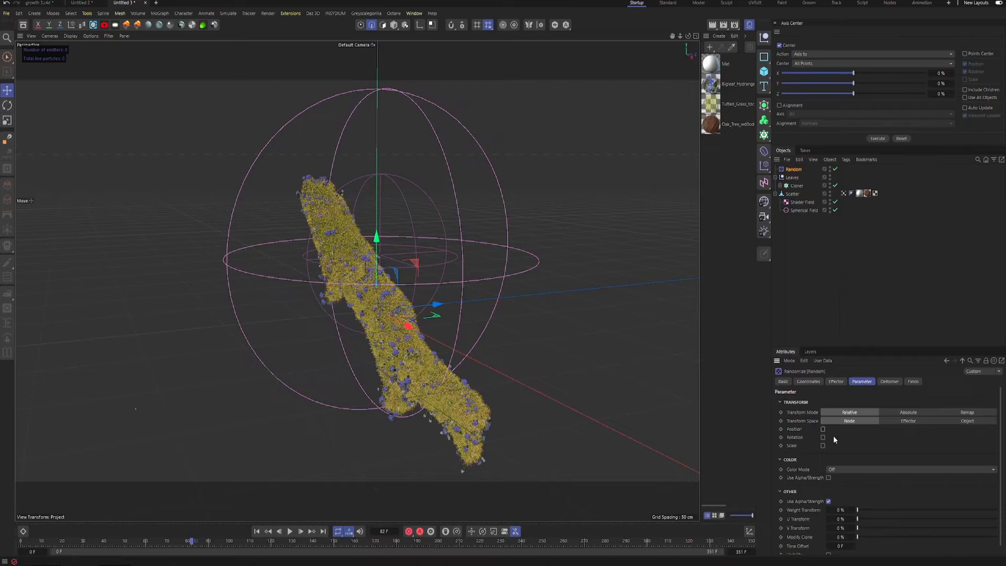
left_click(795, 186)
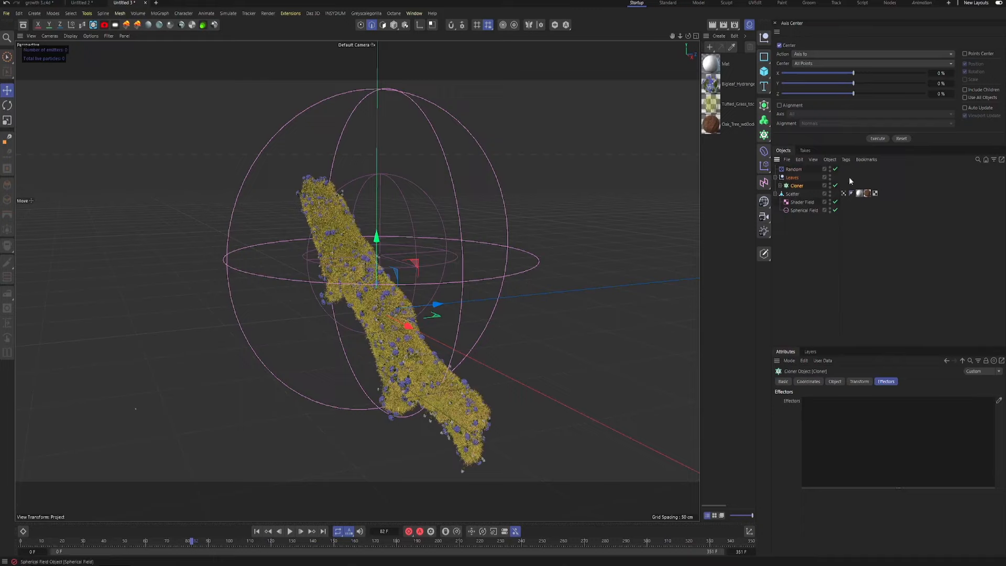
left_click_drag(793, 169, 868, 432)
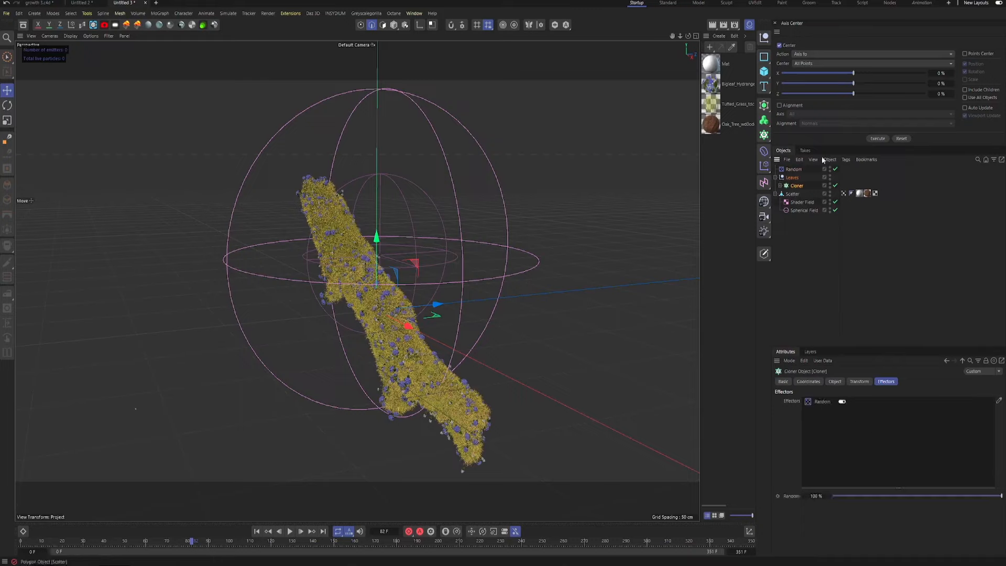
Try random position offsets on the Random effector with P.X set to 23 cm, then switch Position off again.
left_click(794, 170)
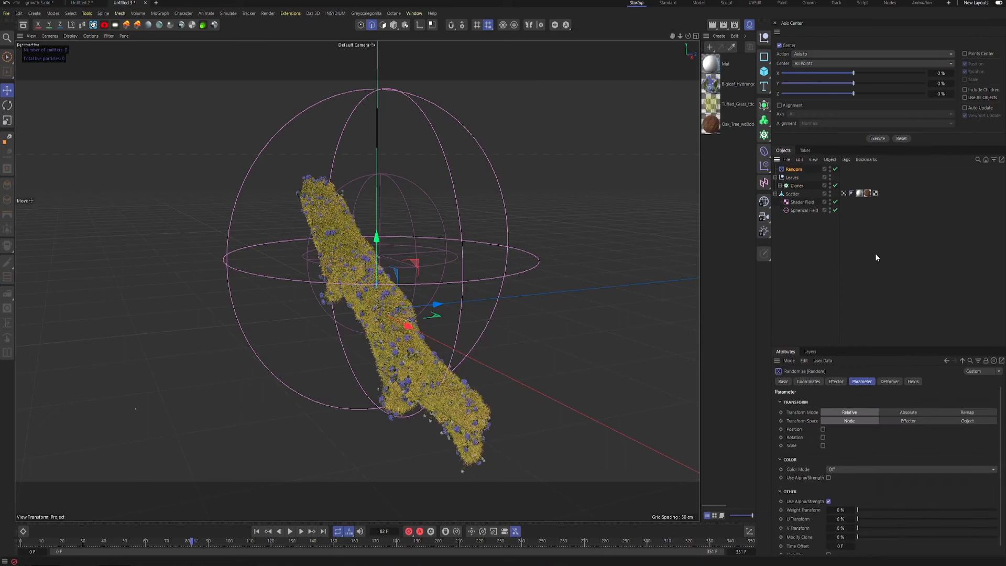
left_click(822, 429)
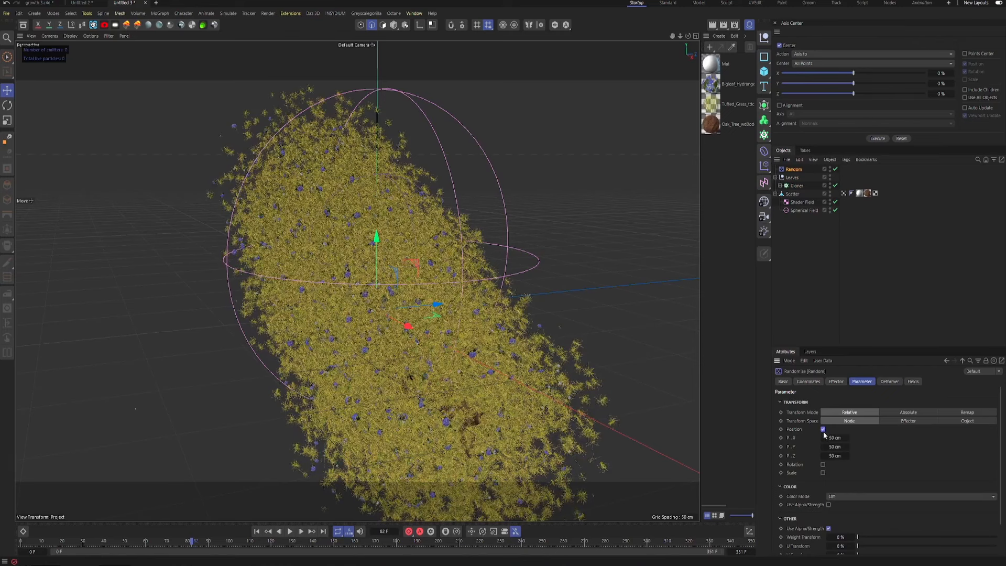
double_click(833, 437)
type("23")
key("Return")
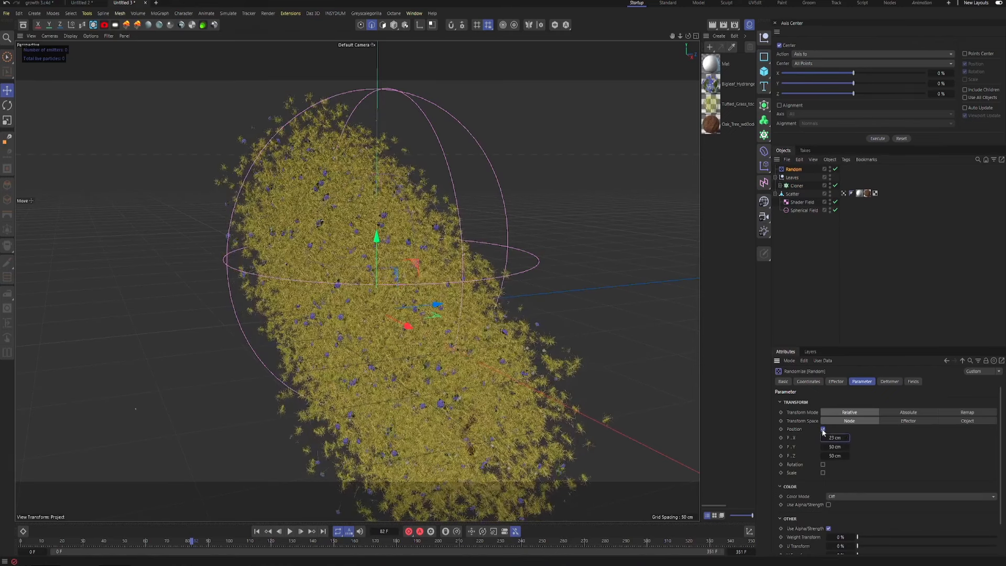
left_click(822, 429)
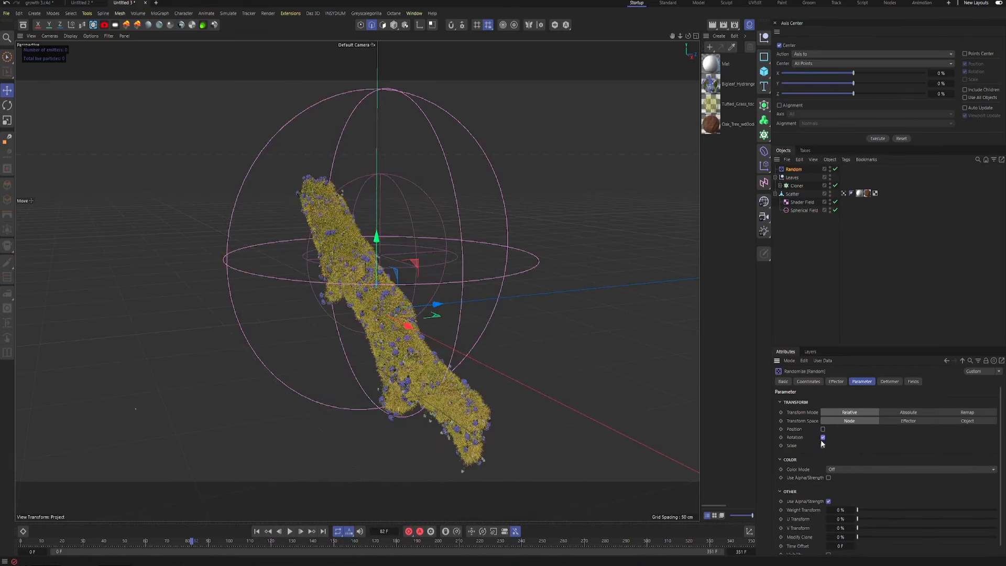
Randomize the clones' rotation in the Random effector with R.H 360°, R.P 10° and R.B 10°.
double_click(841, 445)
type("360")
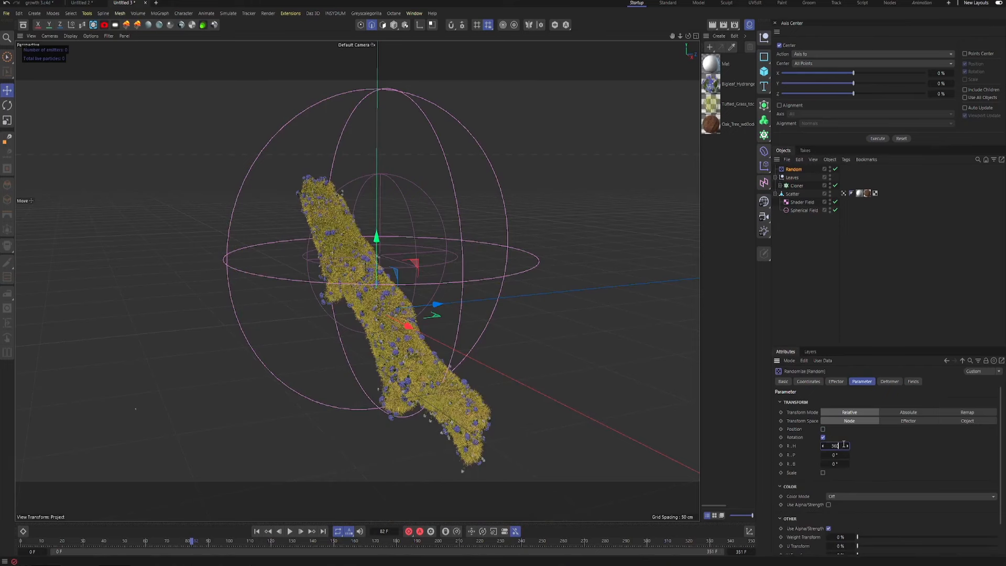
key("Return")
scroll(357, 281, "up", 3)
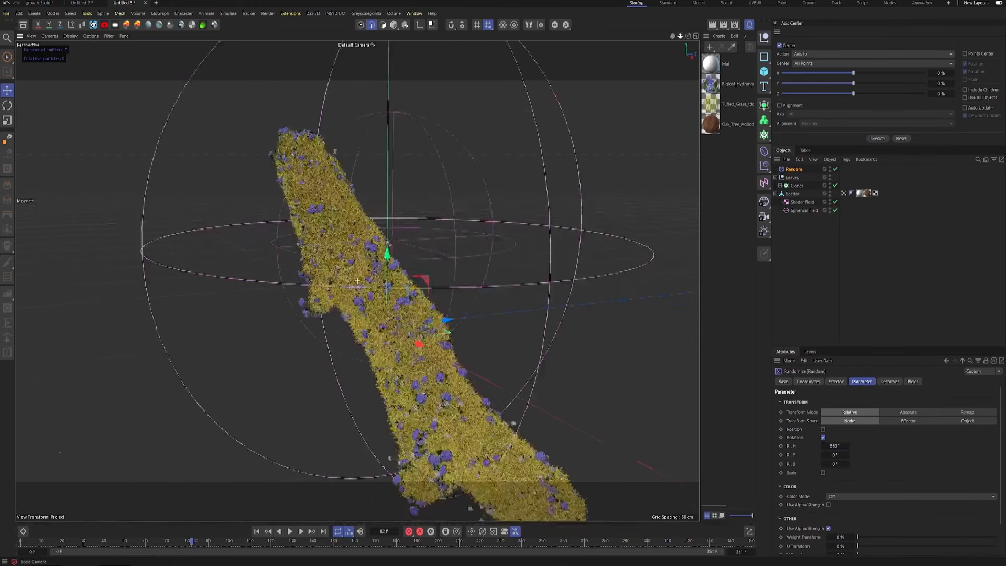
scroll(358, 281, "up", 4)
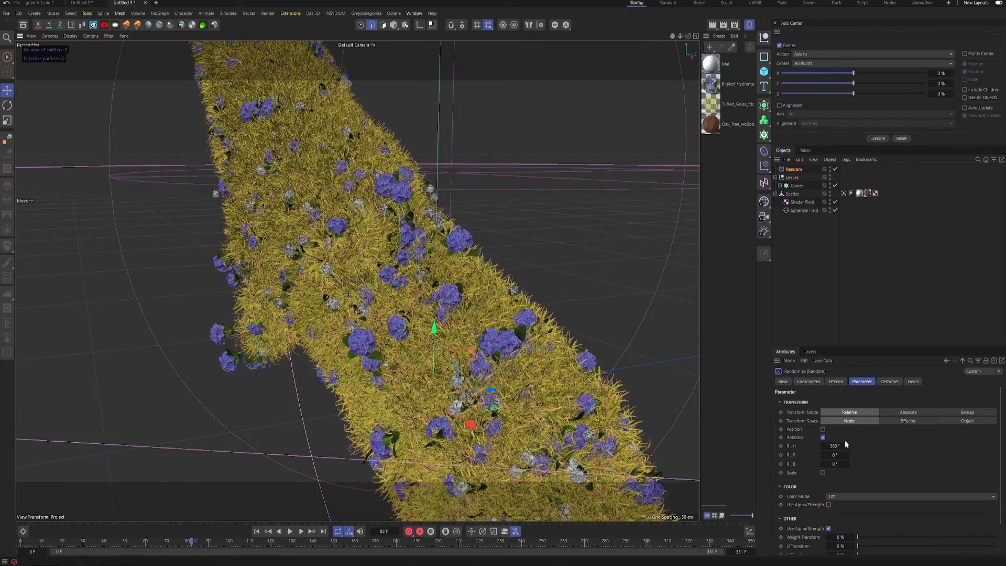
left_click_drag(835, 455, 837, 454)
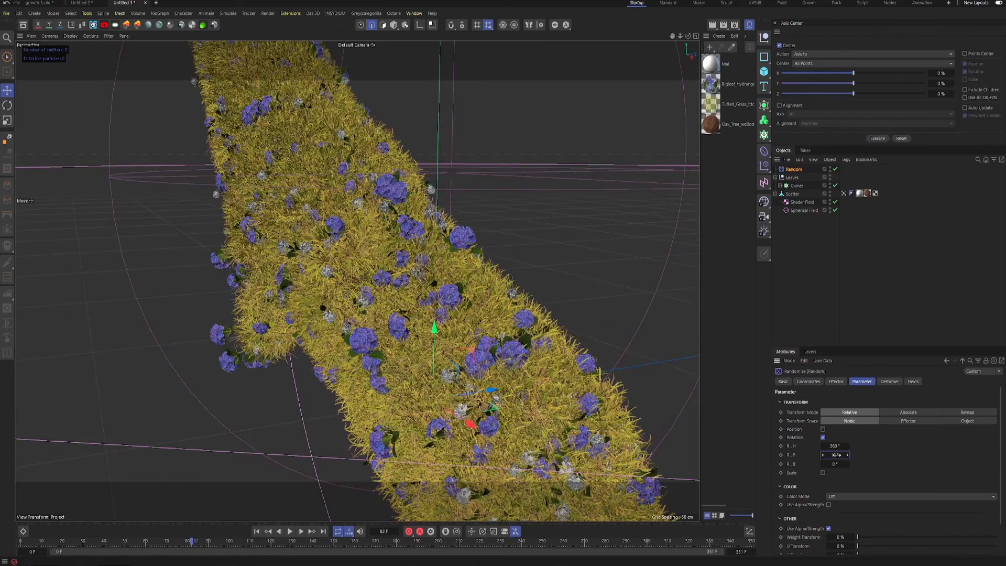
left_click(834, 463)
type("10")
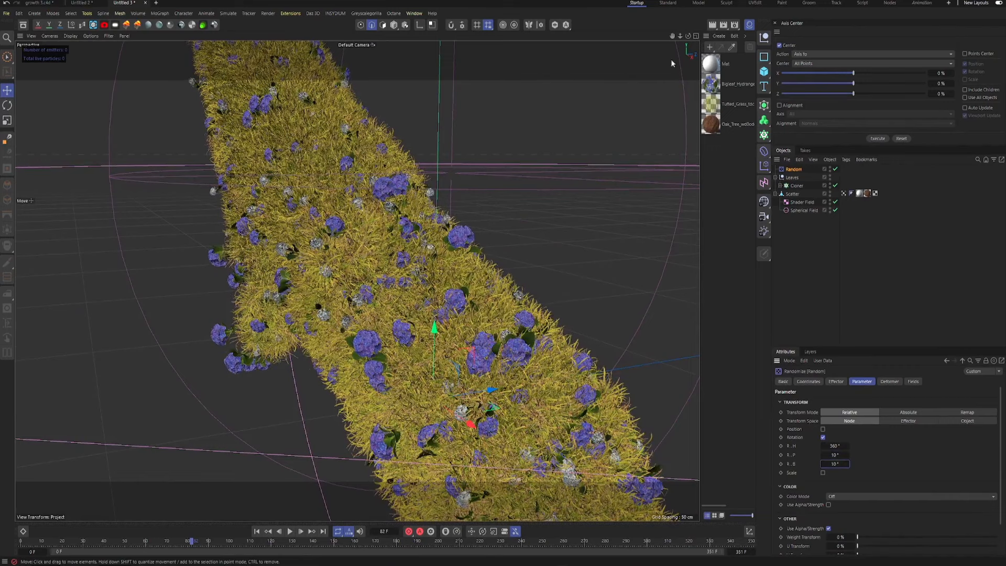
mouse_move(680, 36)
left_mouse_down()
mouse_move(698, 35)
mouse_move(676, 38)
mouse_move(687, 37)
left_mouse_up()
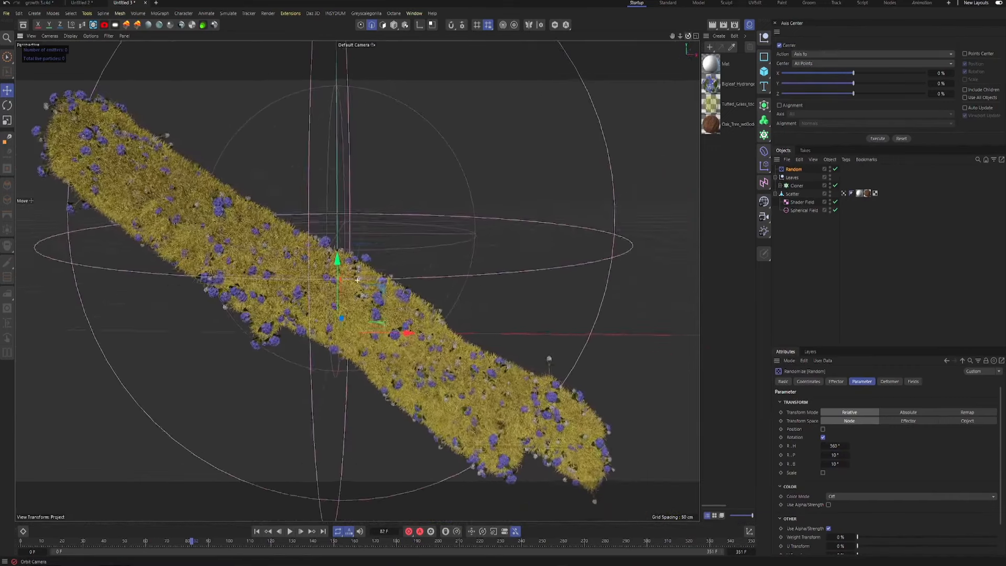
Enable Scale with Uniform Scale and Absolute Scale on the Random effector and set the scale to 0.2.
left_click(822, 472)
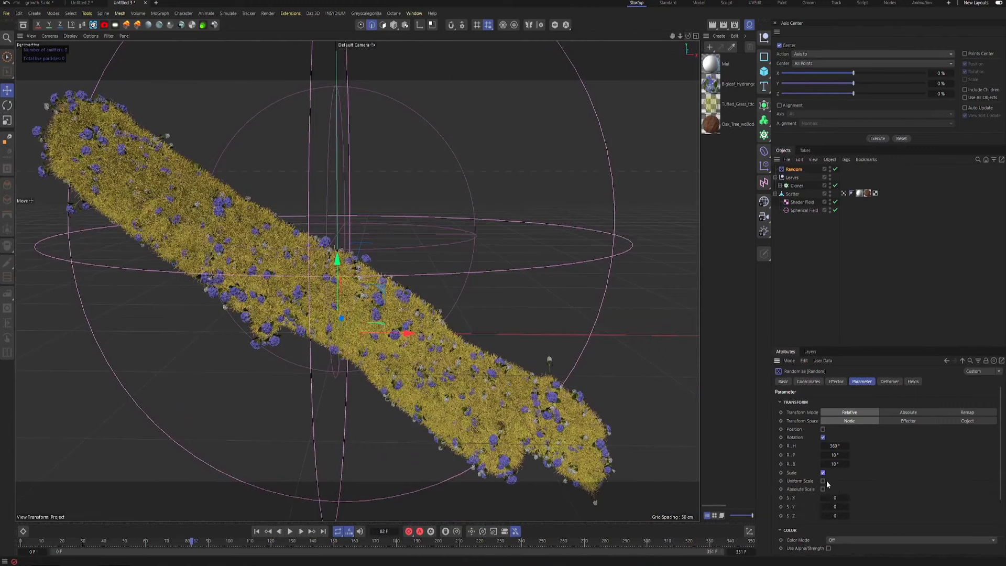
left_click(822, 481)
left_click(822, 489)
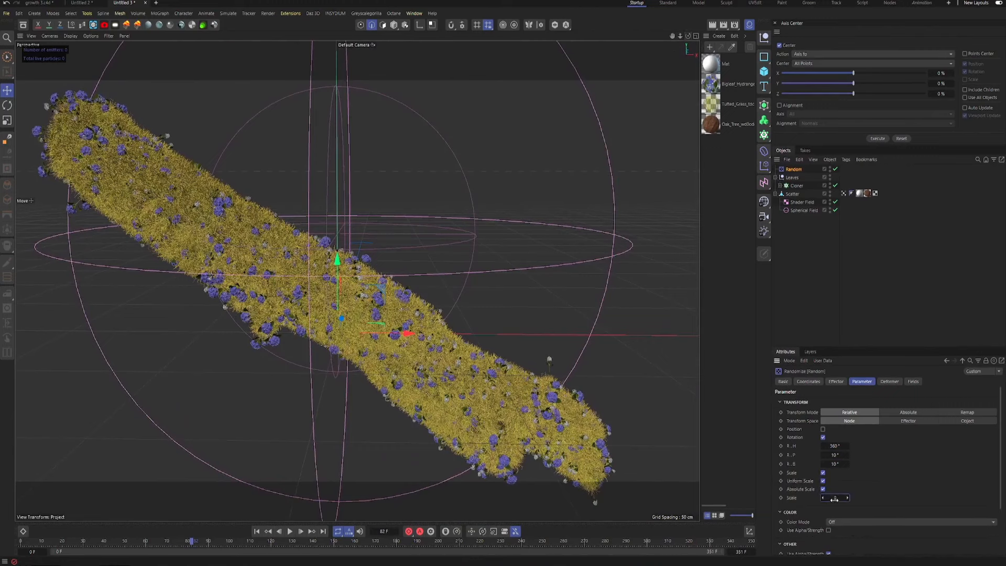
left_click(834, 498)
type("0.2")
key("Return")
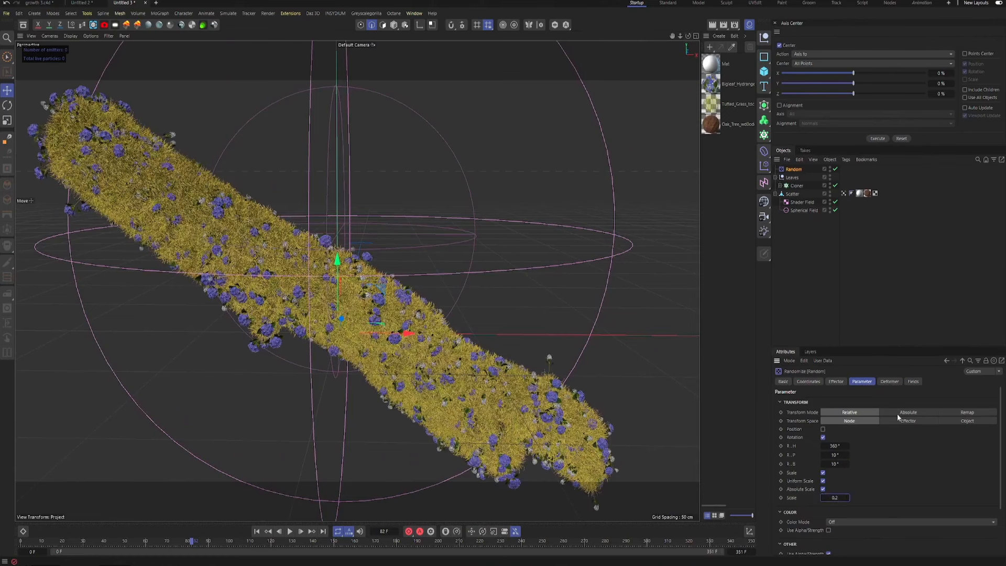
Compare the grass and flowers up close with the Random effector's scale variation off and on, leaving it enabled.
scroll(612, 375, "up", 8)
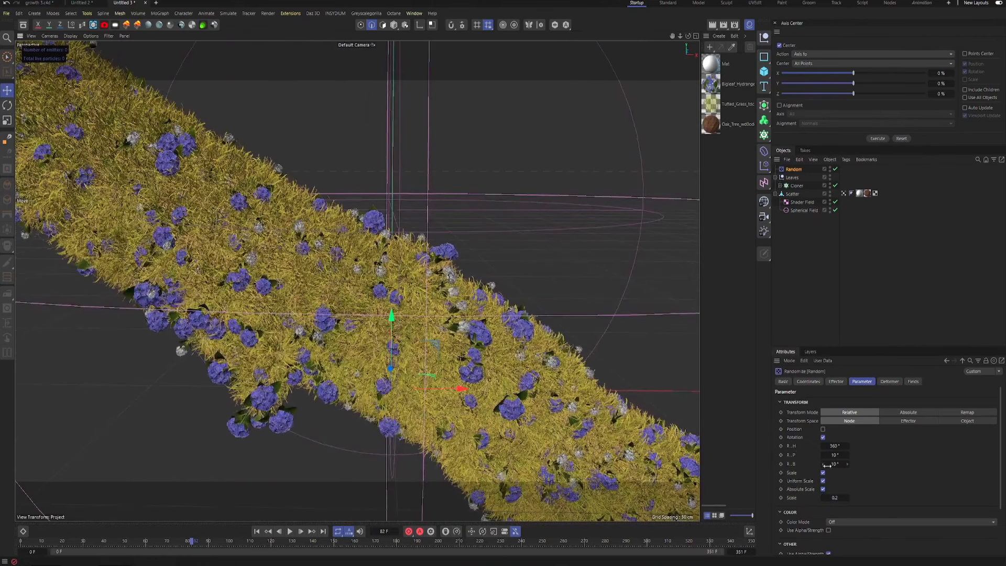
left_click(822, 474)
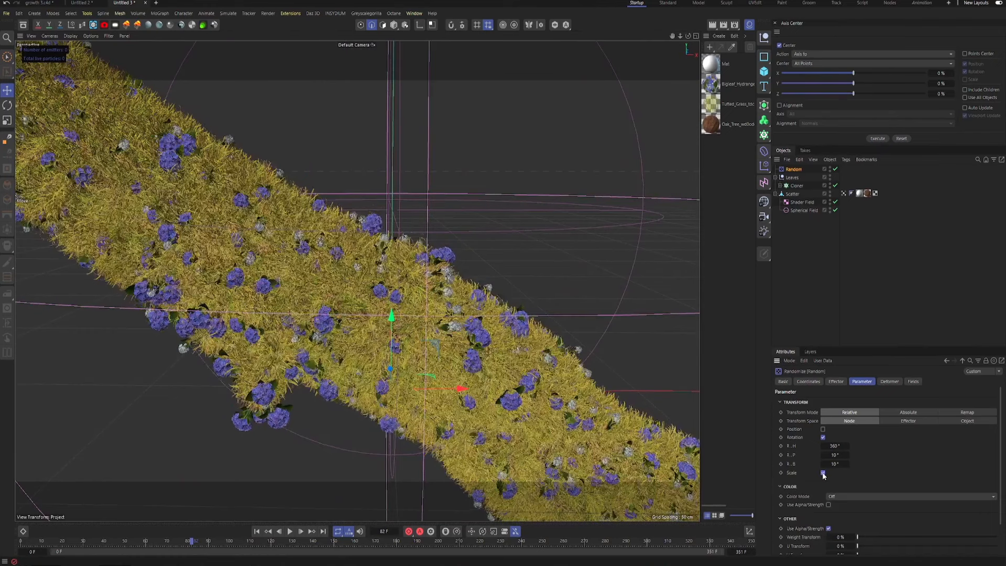
left_click(822, 474)
left_click(823, 473)
left_click(823, 473)
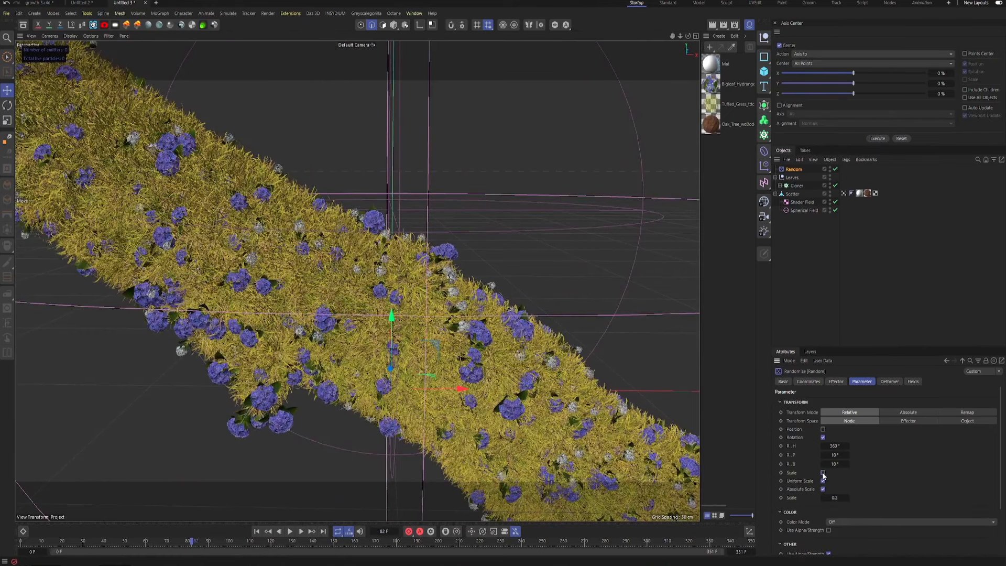
left_click(822, 473)
left_click(822, 473)
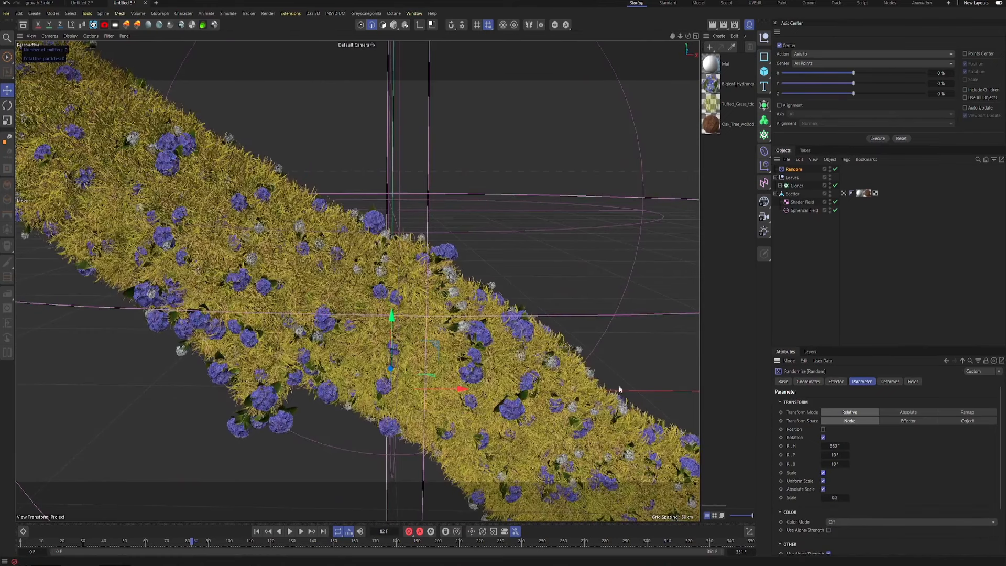
left_click(823, 473)
left_click(823, 473)
left_click_drag(681, 37, 686, 64)
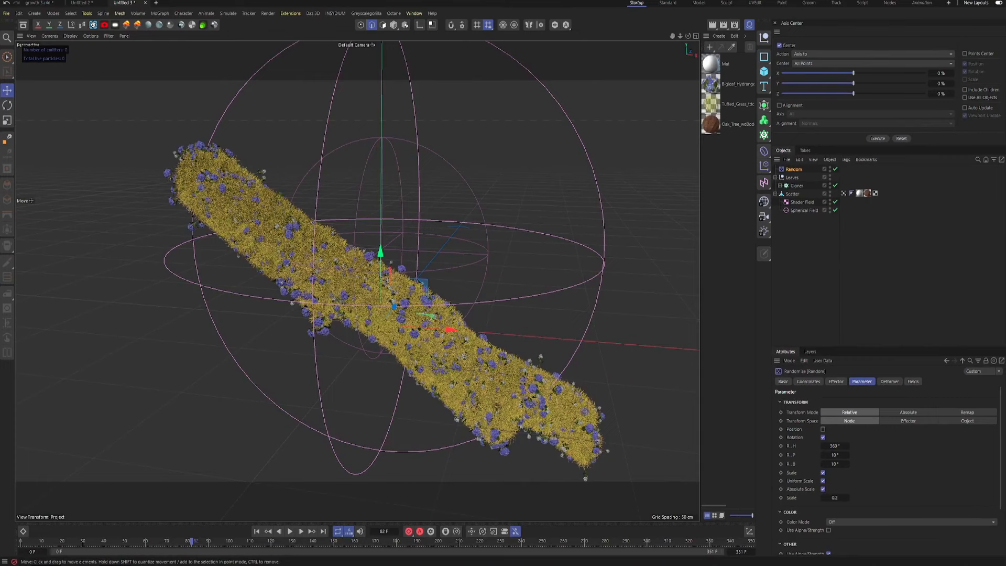
Add a Plain effector named Grow and assign it to the Cloner's effectors.
left_click(842, 269)
key("shift+c")
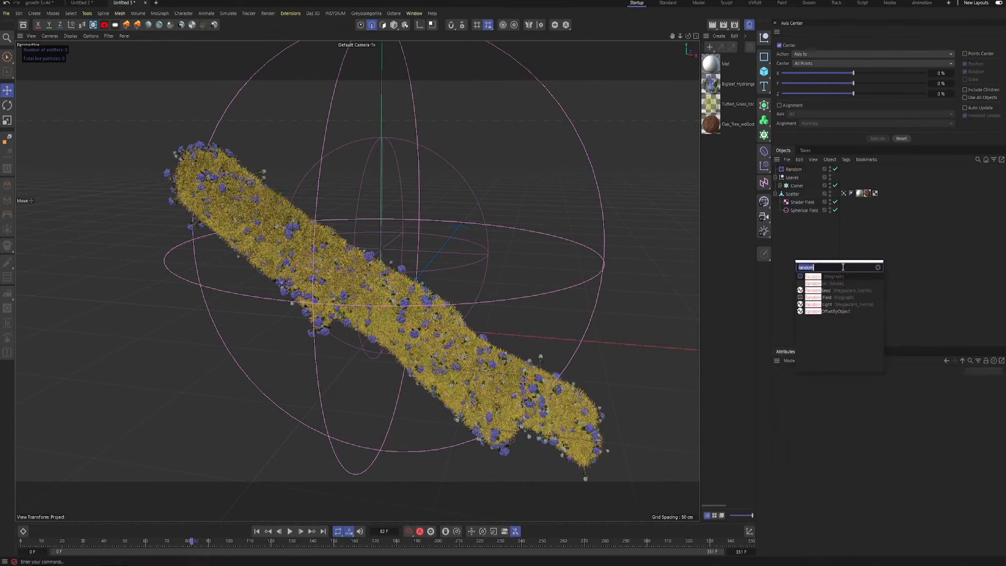
type("plain")
key("Return")
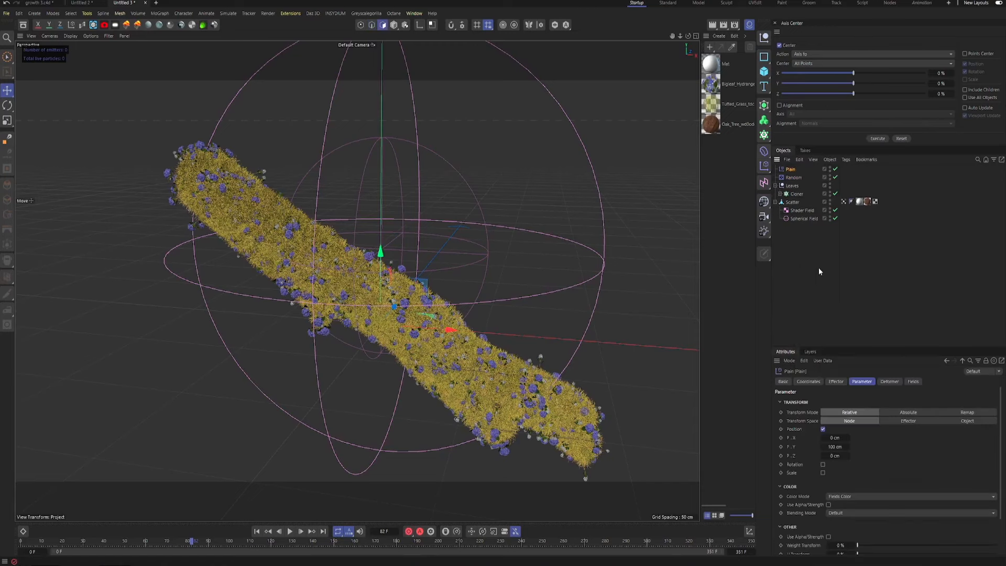
double_click(790, 169)
type("grow")
key("Return")
double_click(794, 171)
type("Grow")
key("Return")
left_click(797, 194)
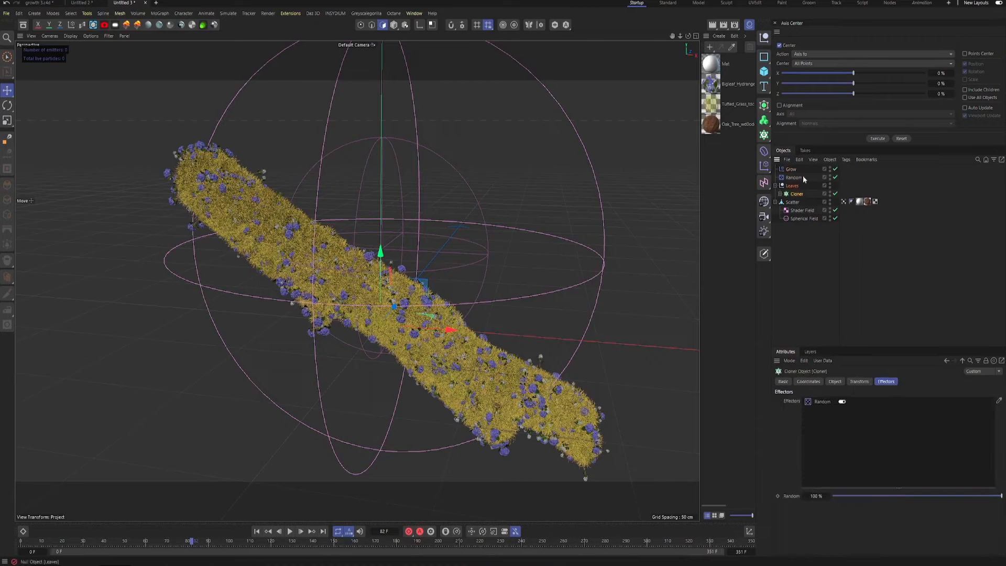
left_click_drag(791, 170, 822, 402)
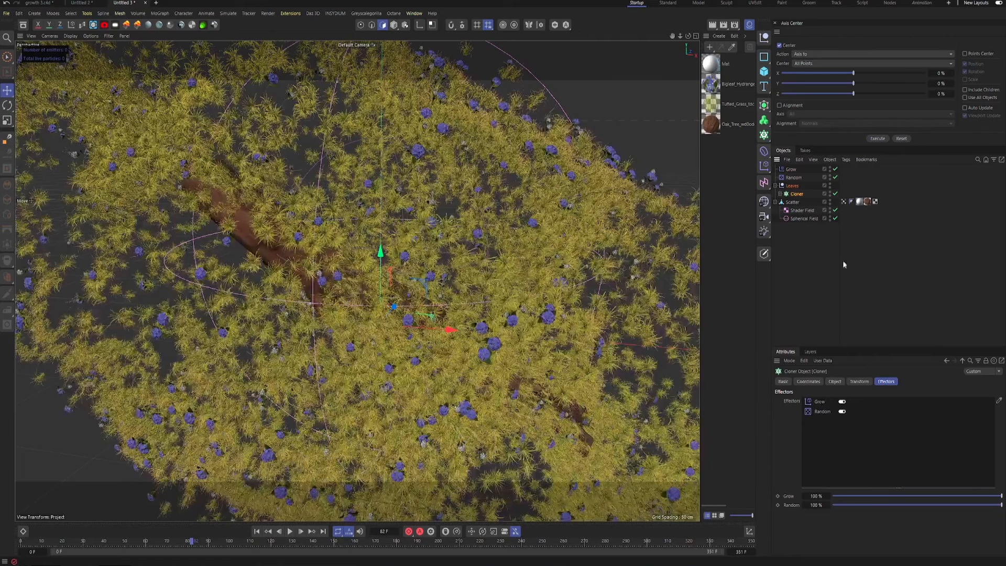
Switch off Position on the Grow effector and enable Scale with Uniform Scale and Absolute Scale, setting the scale to -1.
left_click(792, 170)
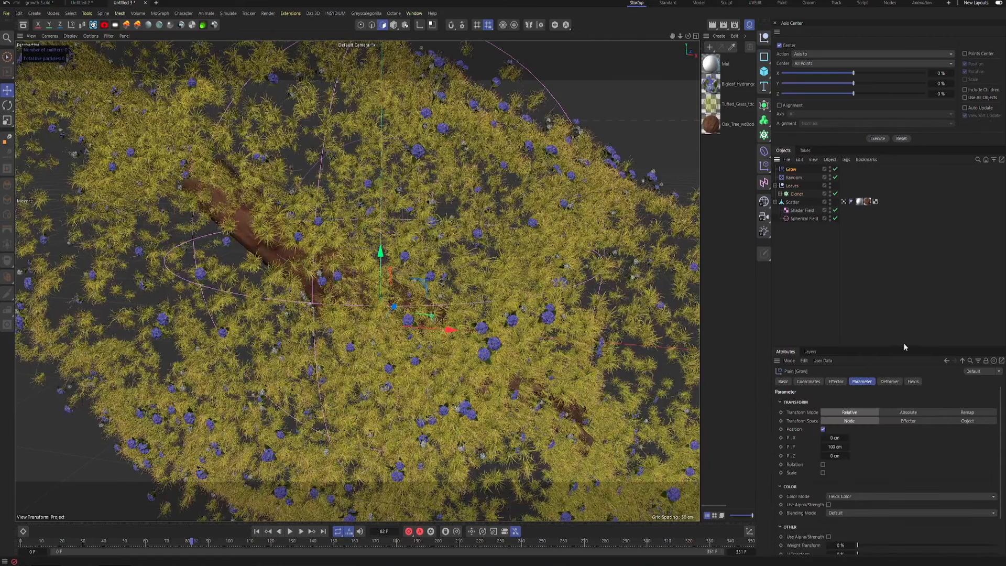
left_click(823, 429)
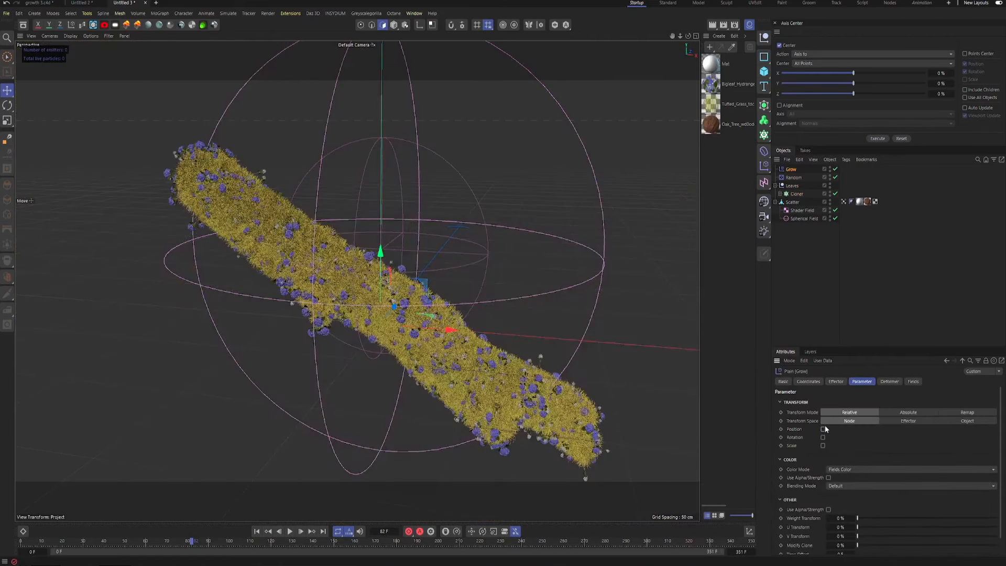
left_click(823, 445)
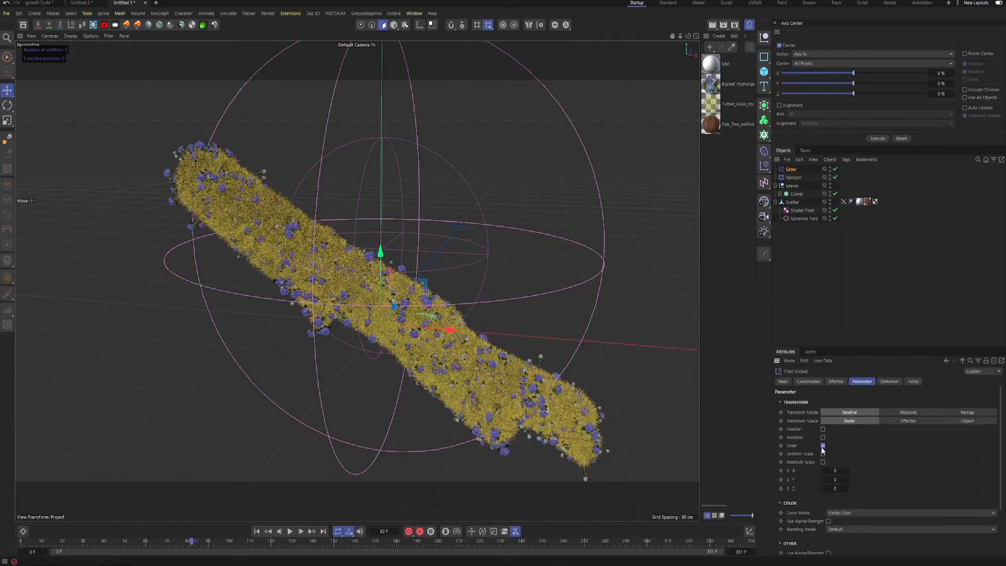
left_click(823, 462)
left_click(823, 454)
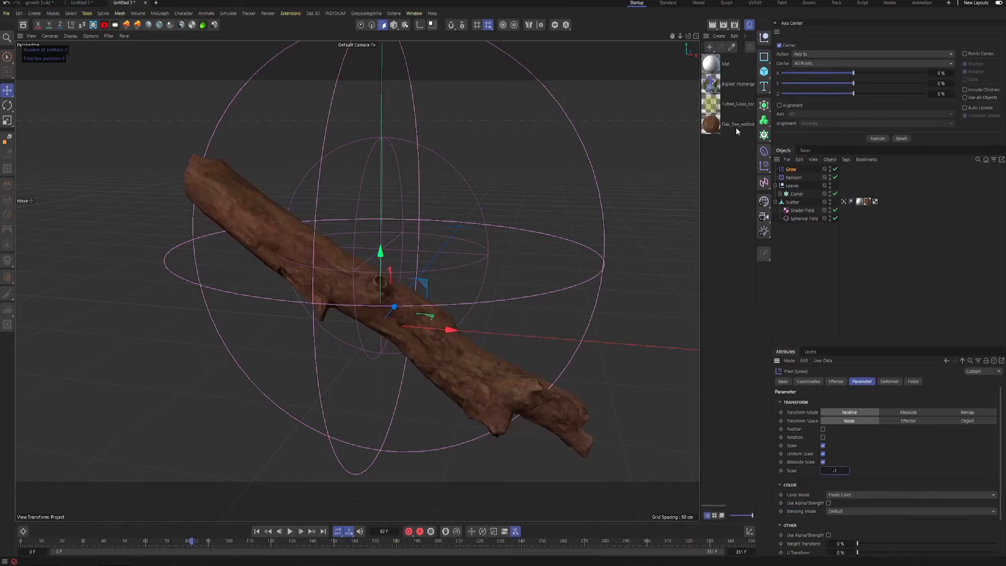
mouse_move(680, 36)
left_mouse_down()
mouse_move(744, 36)
mouse_move(694, 36)
left_mouse_up()
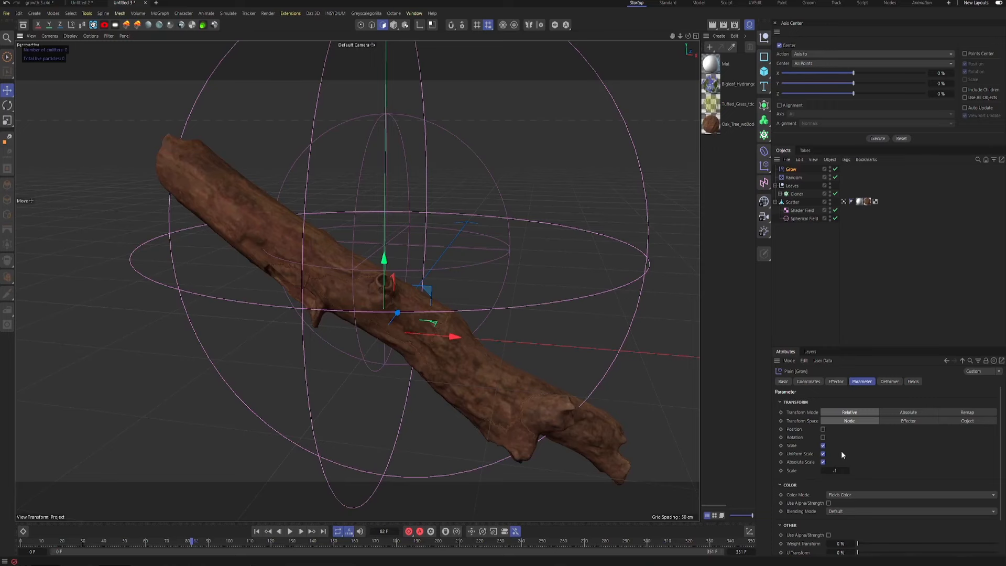
Compare the log with the Grow effector disabled and enabled, and check the Cloner's effector list.
left_click(835, 169)
scroll(361, 350, "up", 3)
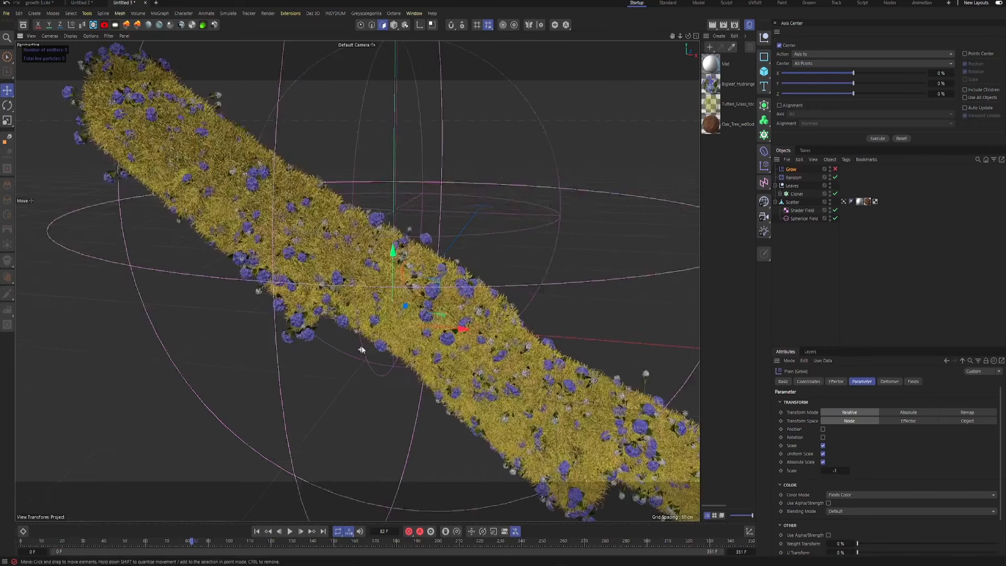
scroll(361, 349, "up", 3)
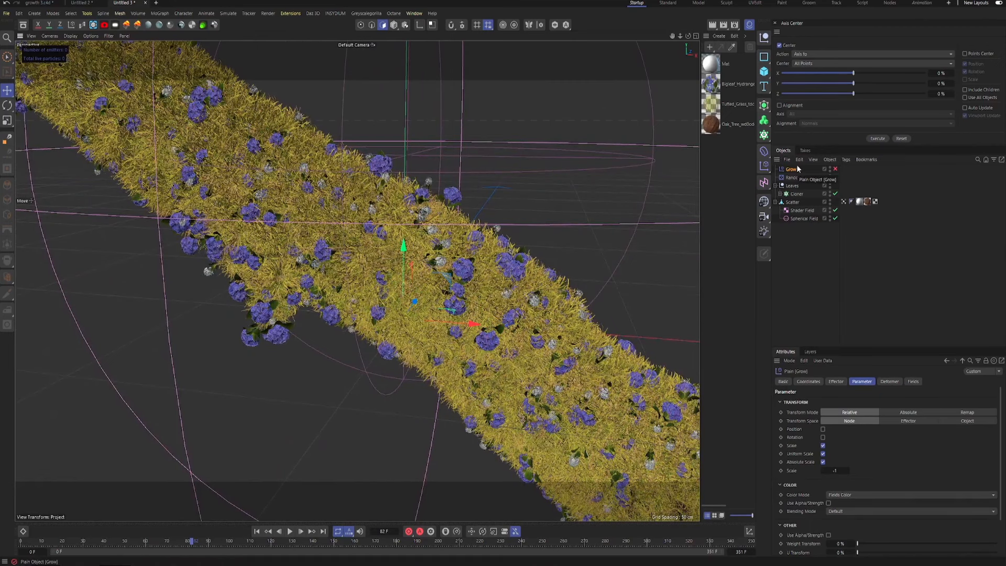
scroll(357, 198, "down", 5)
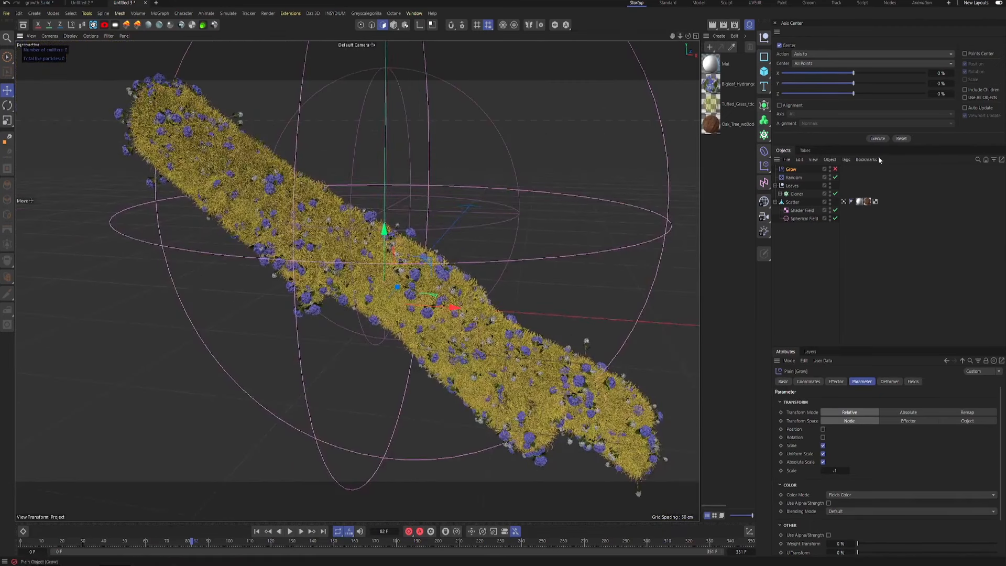
left_click(835, 169)
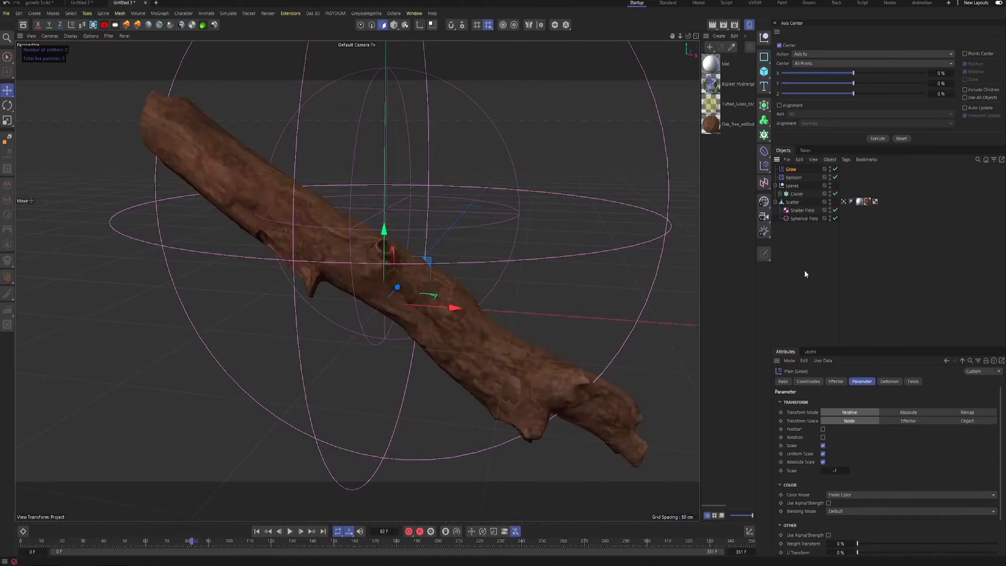
left_click(796, 194)
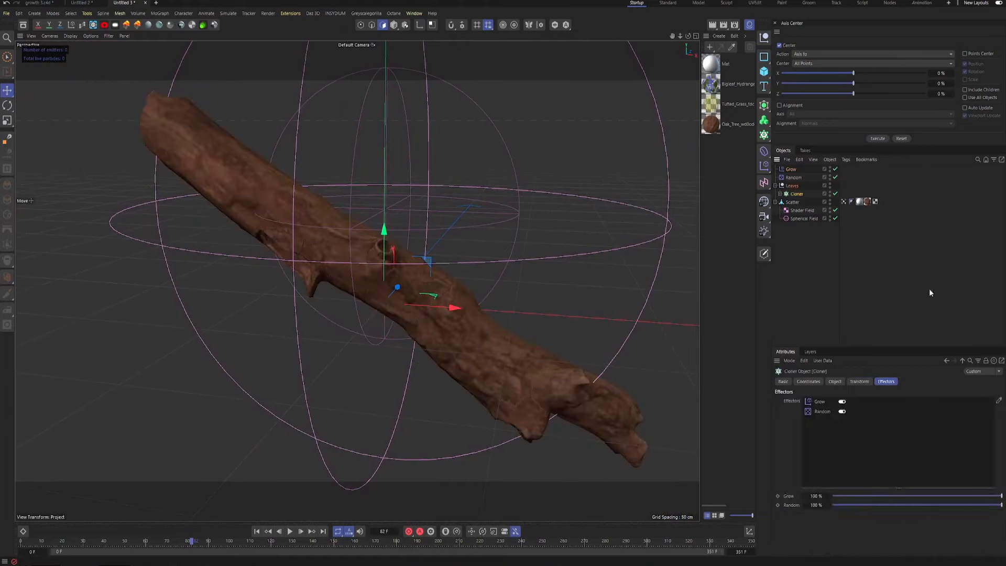
Add the Scatter object's vertex map as a field on the Grow effector.
left_click(790, 169)
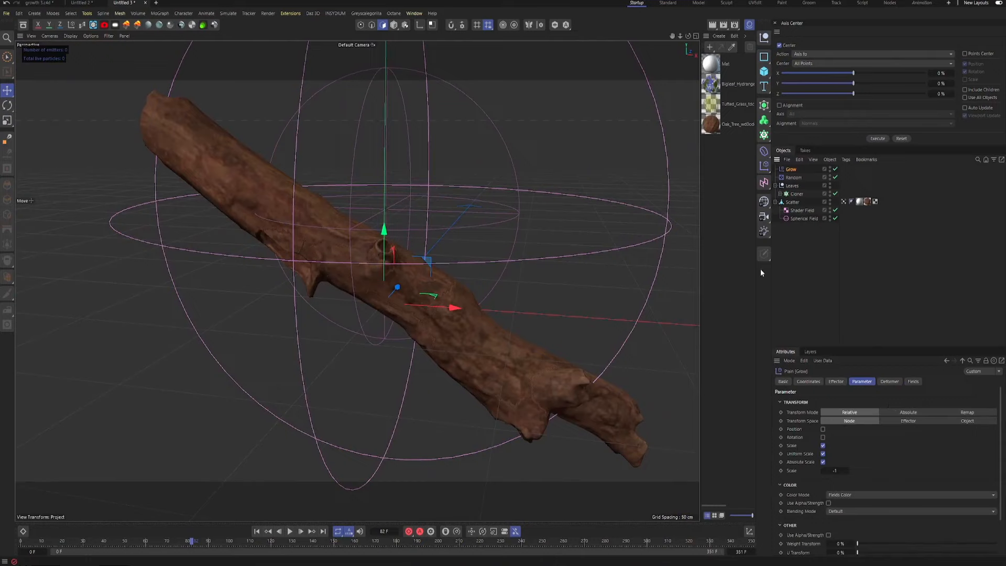
left_click(917, 382)
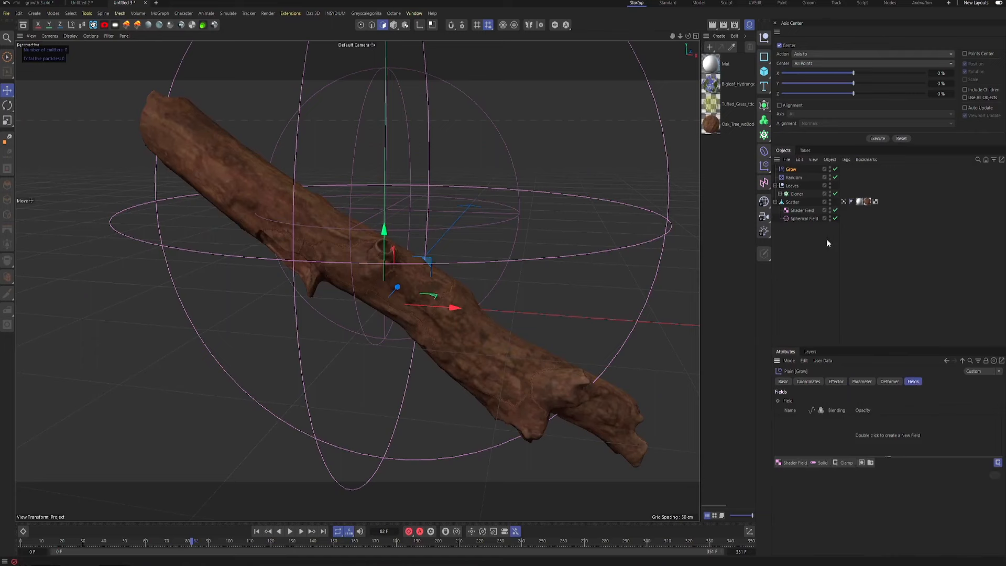
left_click_drag(843, 202, 840, 427)
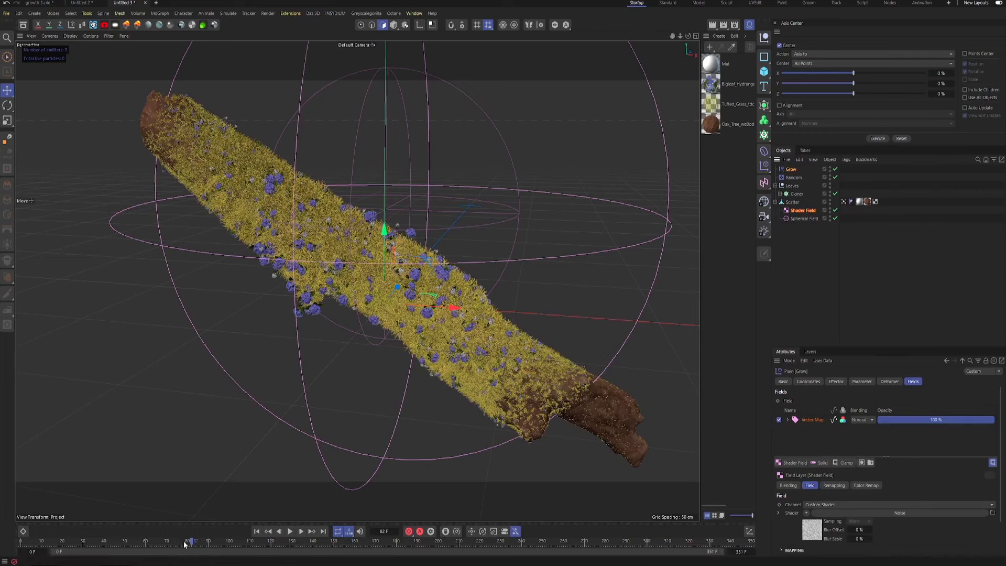
Scrub the timeline back and forth around frames 40 to 49 to examine the growth spreading along the log up close.
left_click_drag(184, 545, 106, 526)
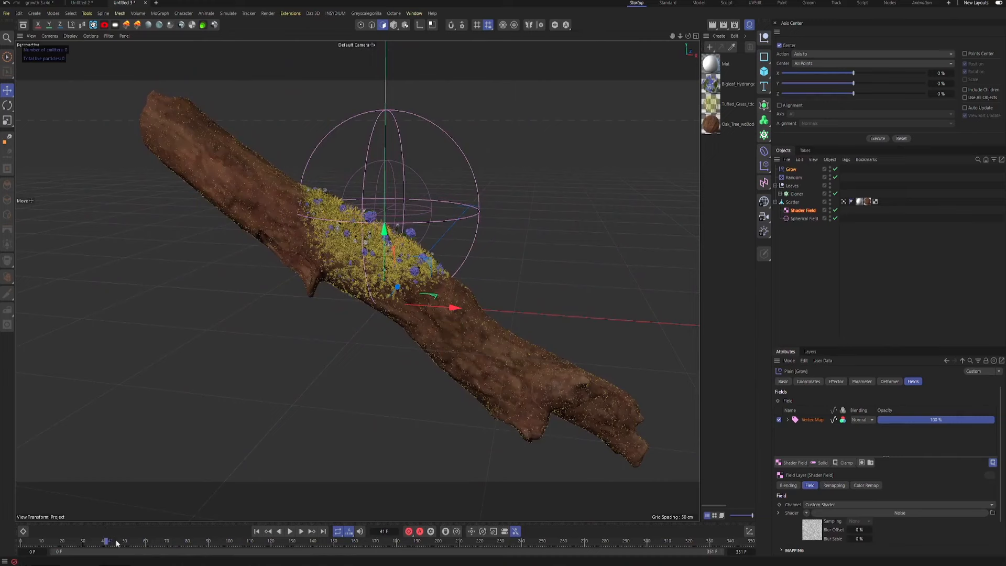
mouse_move(116, 542)
left_mouse_down()
mouse_move(173, 542)
mouse_move(105, 529)
left_mouse_up()
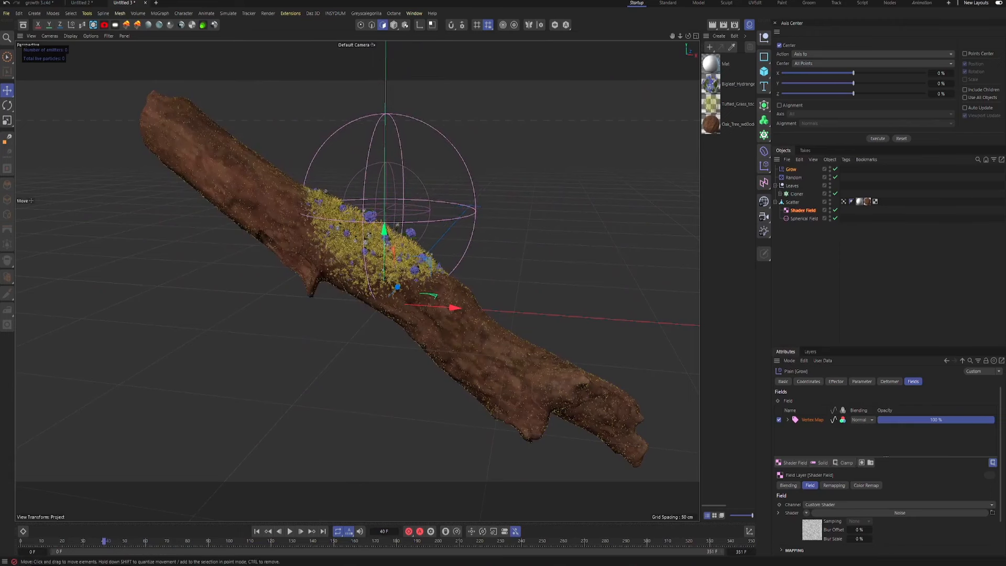
scroll(424, 257, "up", 5)
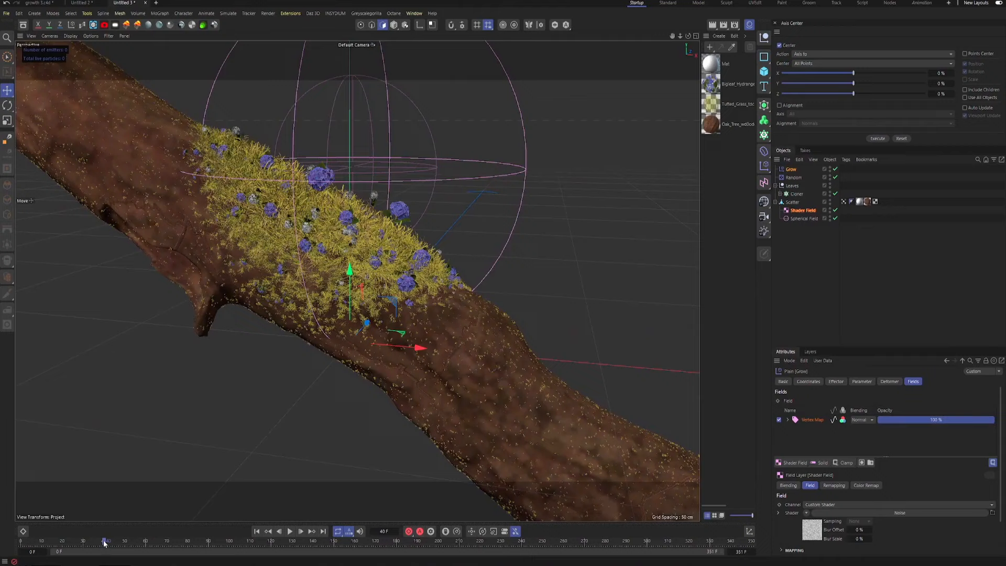
left_click_drag(104, 541, 121, 498)
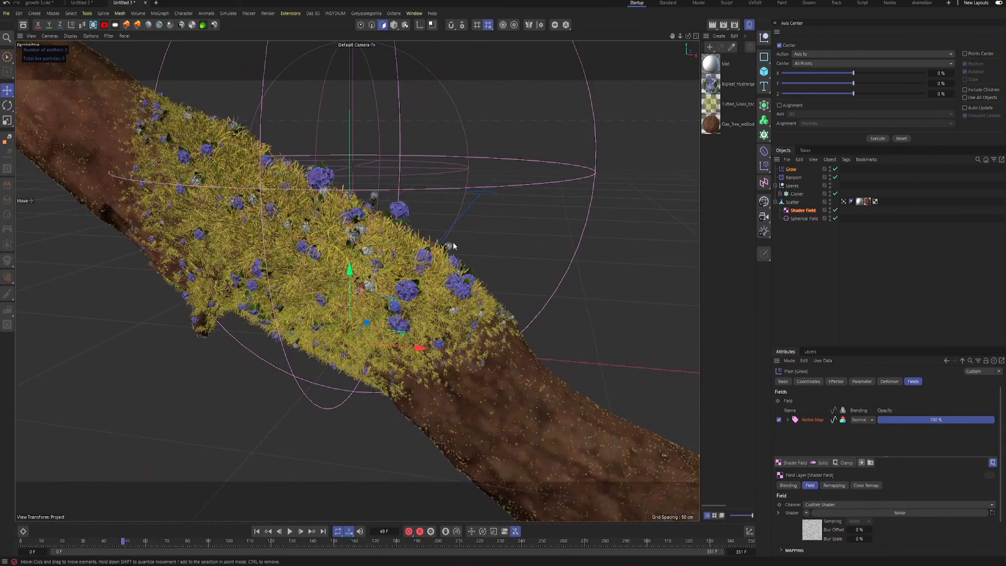
Add another Plain effector and rename it Rotation.
left_click(866, 263)
key("shift+c")
type("plai")
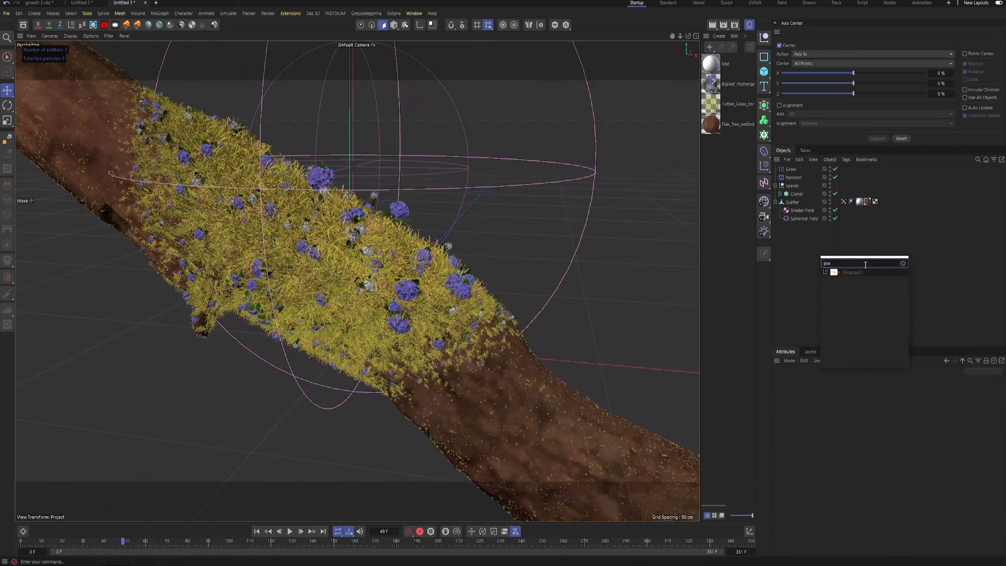
key("Return")
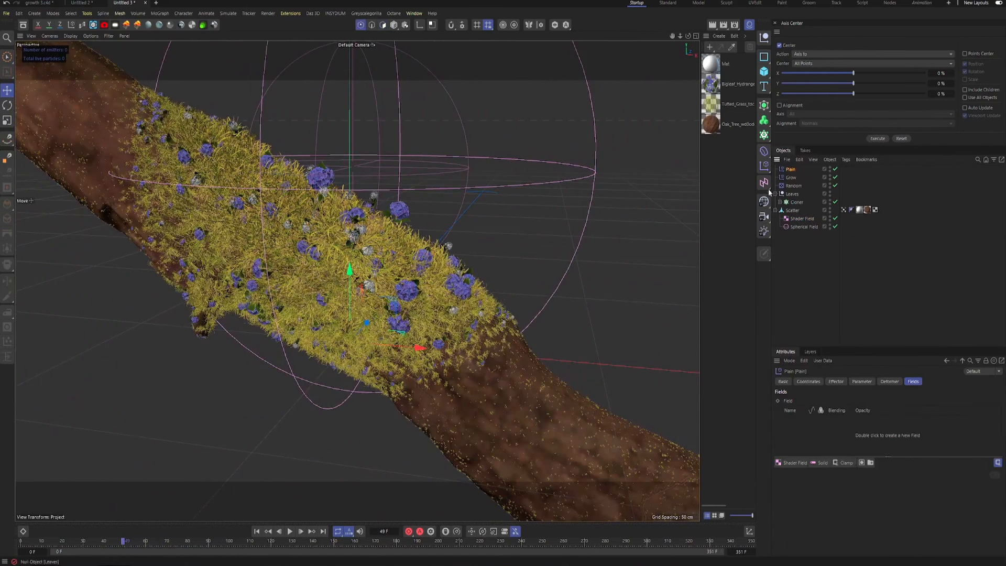
double_click(791, 170)
type("Rotation")
key("Return")
Switch off Position on the Rotation effector and assign it to the Cloner's effectors.
left_click(862, 382)
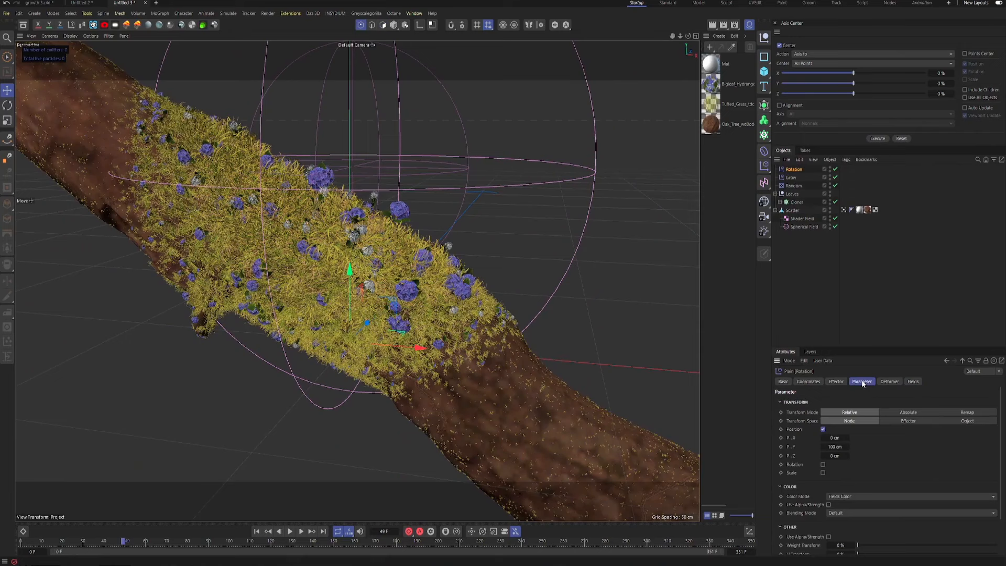
left_click(822, 429)
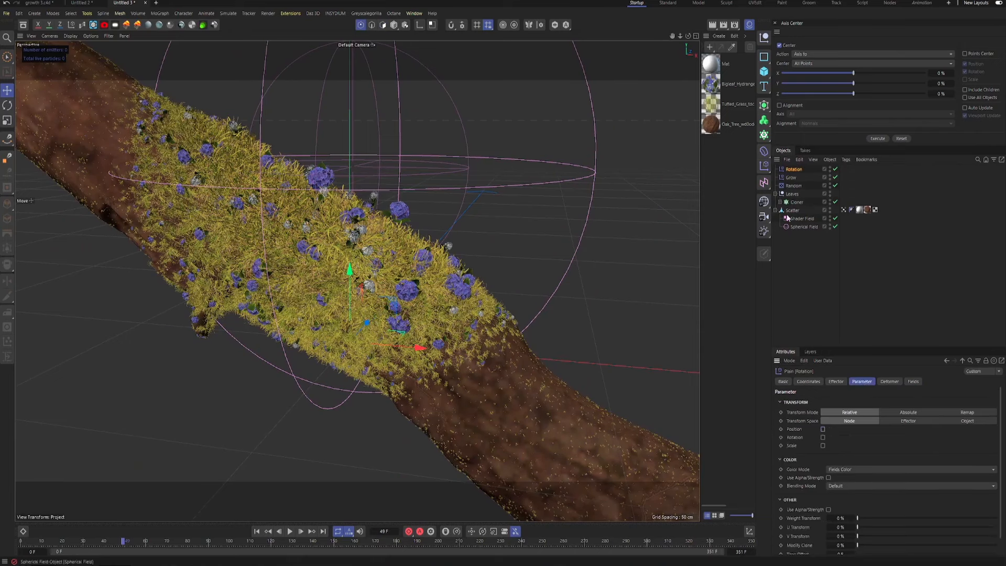
left_click(796, 202)
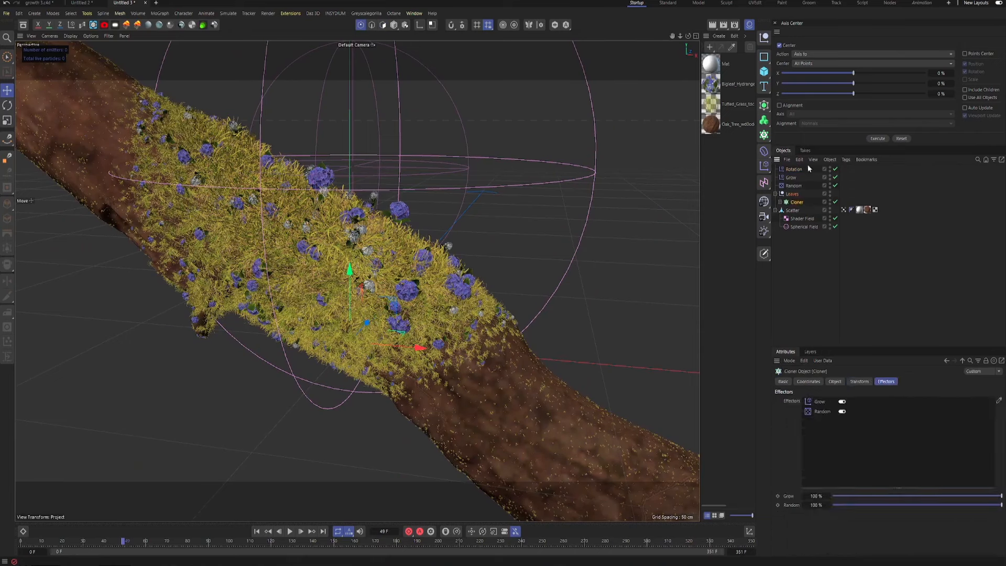
left_click_drag(795, 169, 821, 403)
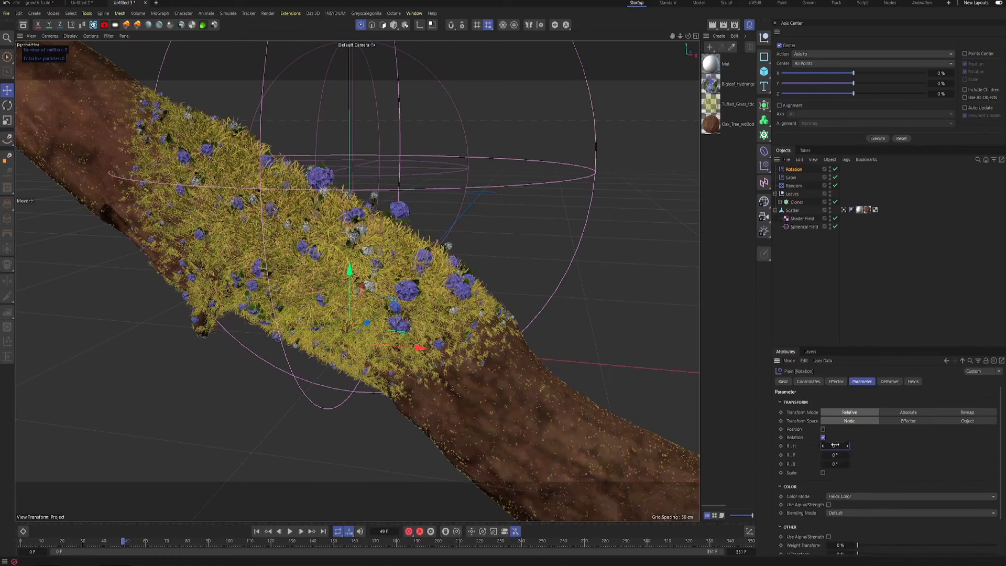
Set the Rotation effector's rotation to R.H 120° and R.P 90°, and add the Scatter object's vertex map as its field.
left_click(837, 444)
type("120")
key("Return")
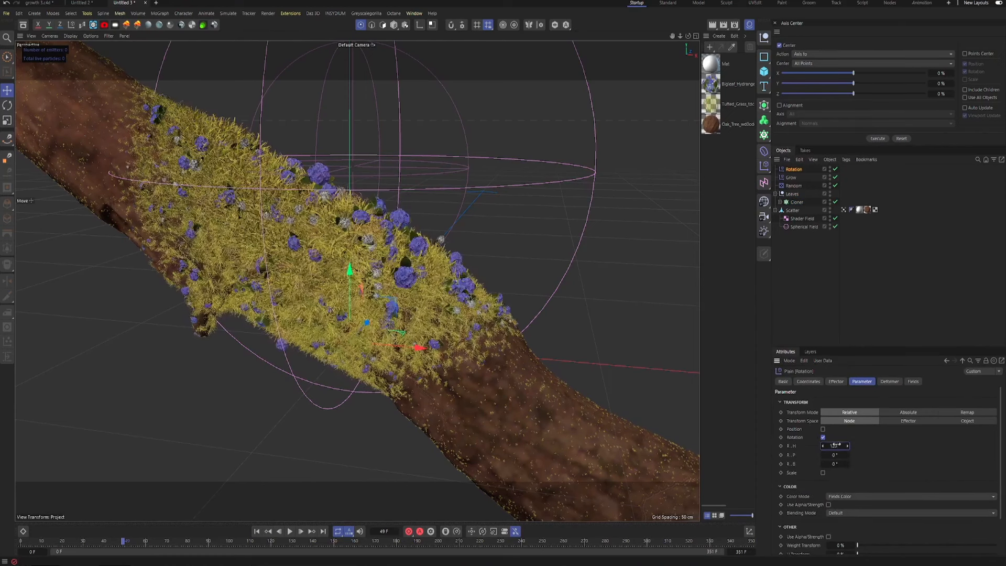
left_click(838, 454)
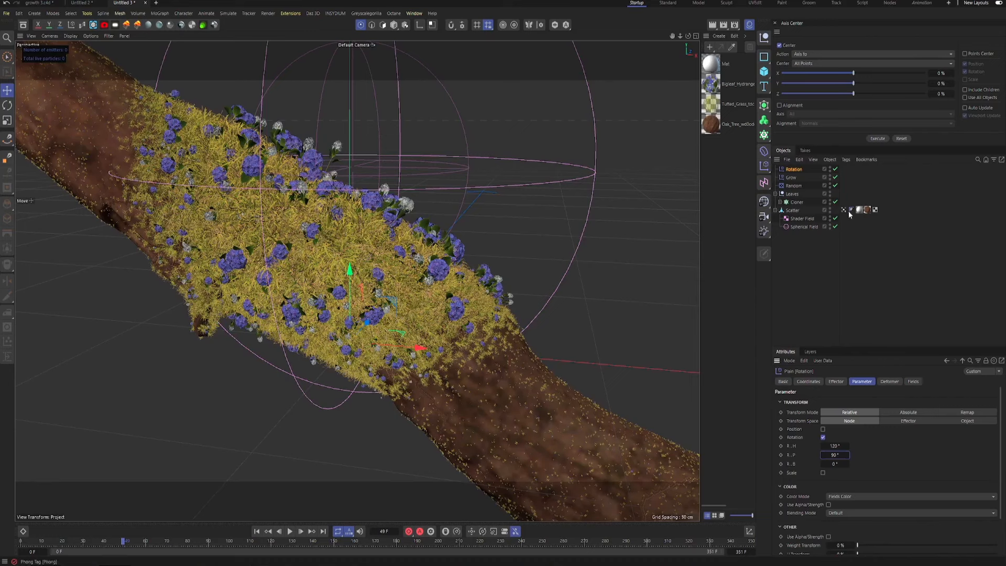
left_click(915, 382)
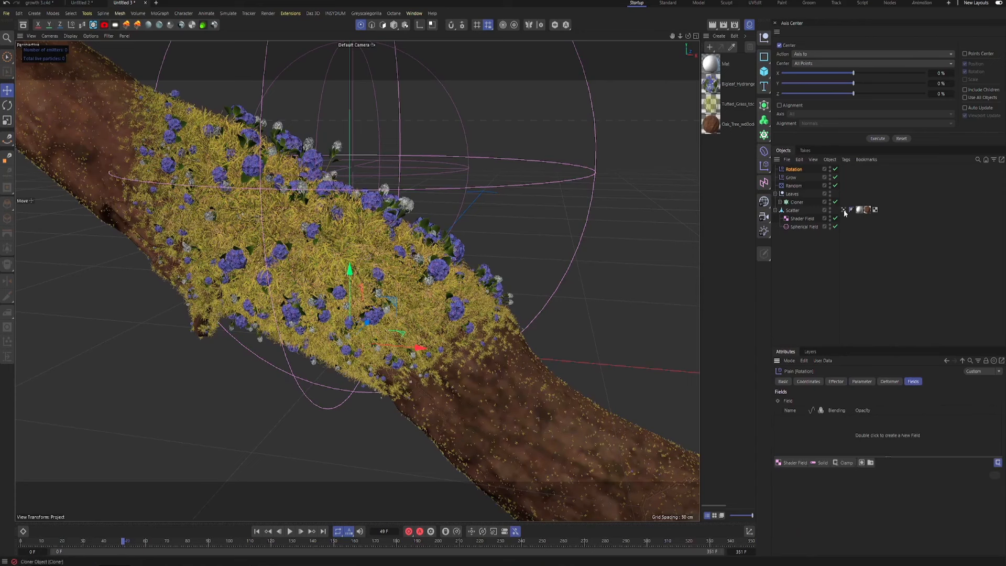
left_click_drag(899, 257, 833, 430)
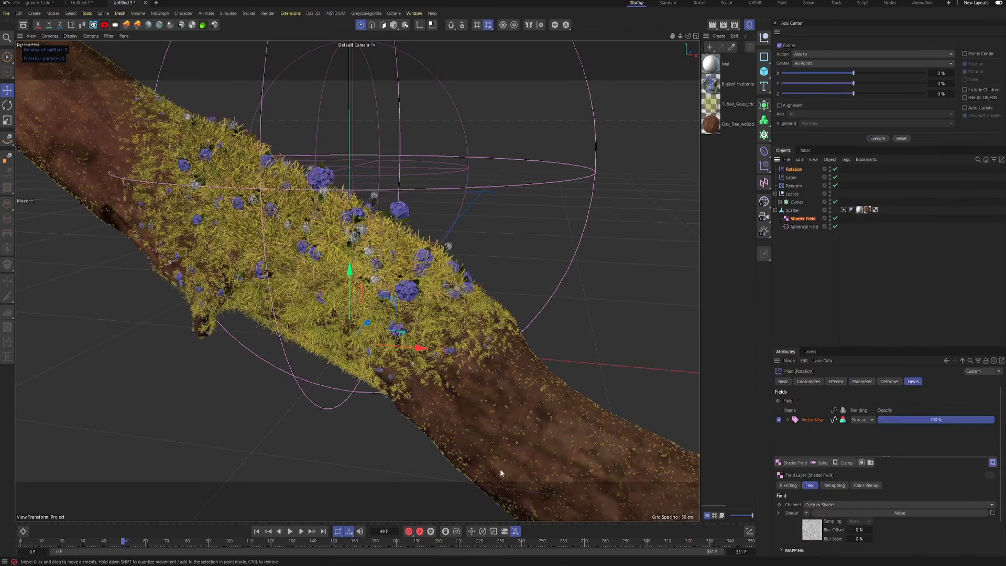
Play the growth animation from the first frame, stop it at frame 108 and examine the overgrown log.
left_click(264, 531)
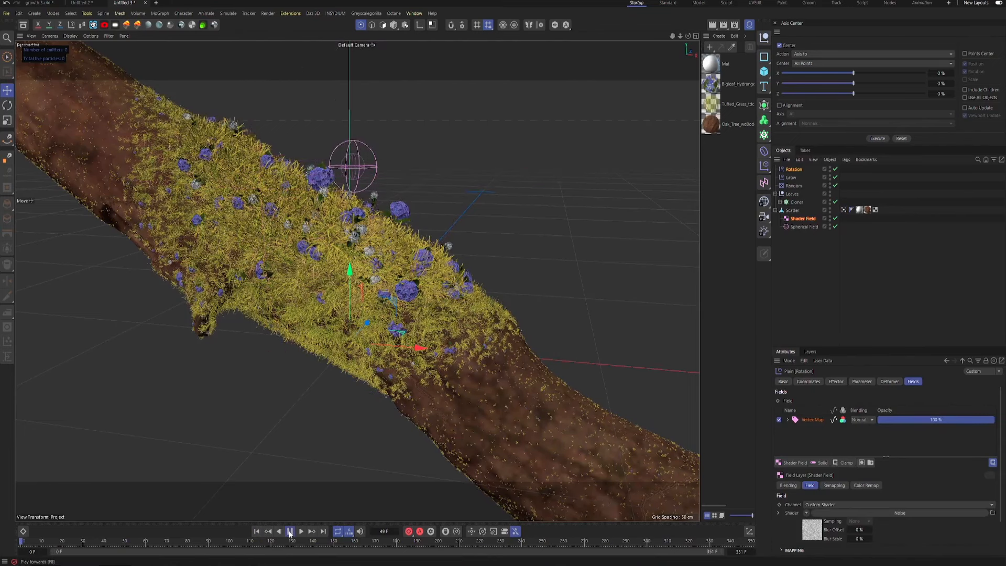
left_click(289, 531)
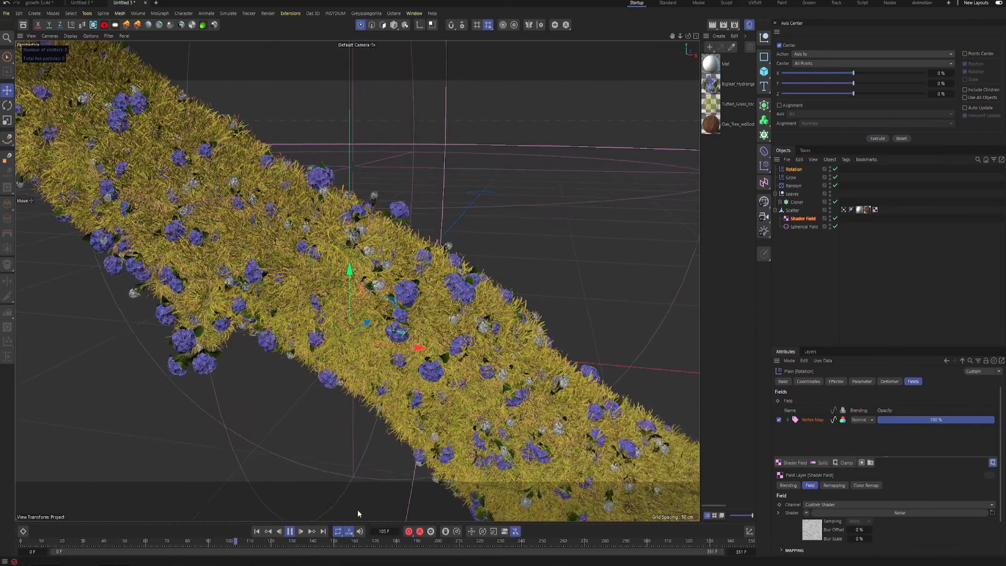
left_click(290, 531)
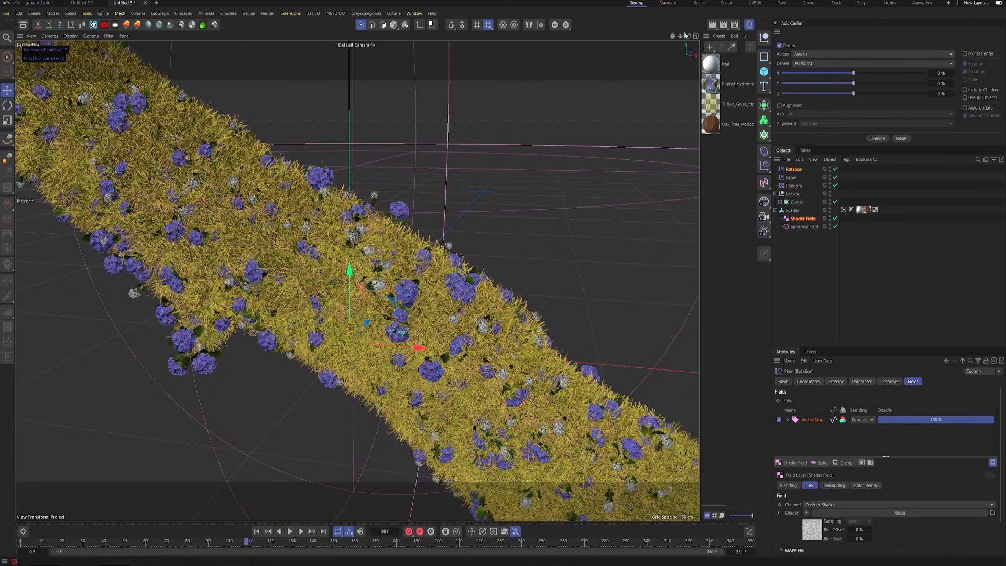
left_click_drag(681, 36, 843, 139)
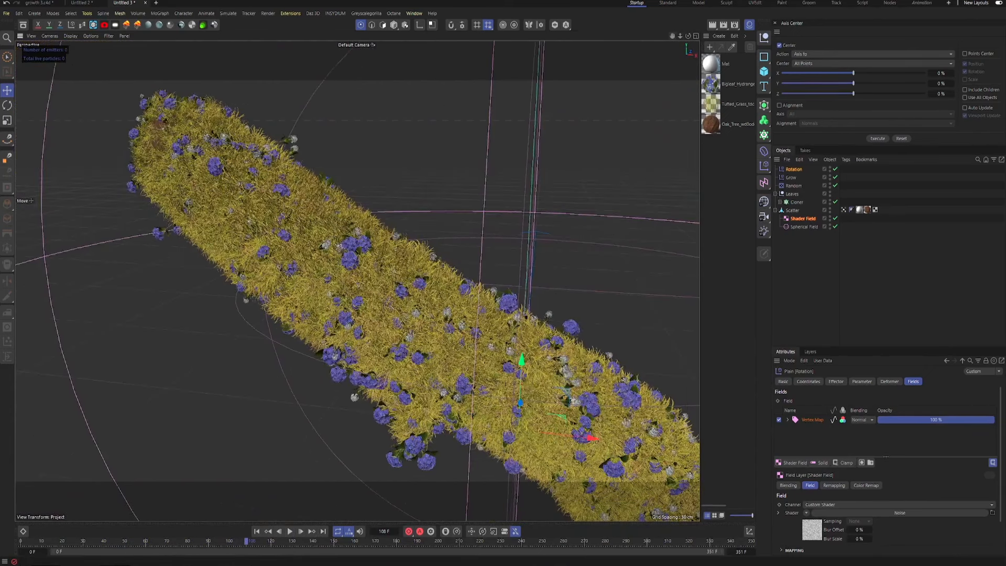
Go to frame 44 and examine how the small grass and flower clones are oriented on the log surface.
left_click(112, 539)
scroll(275, 211, "up", 8)
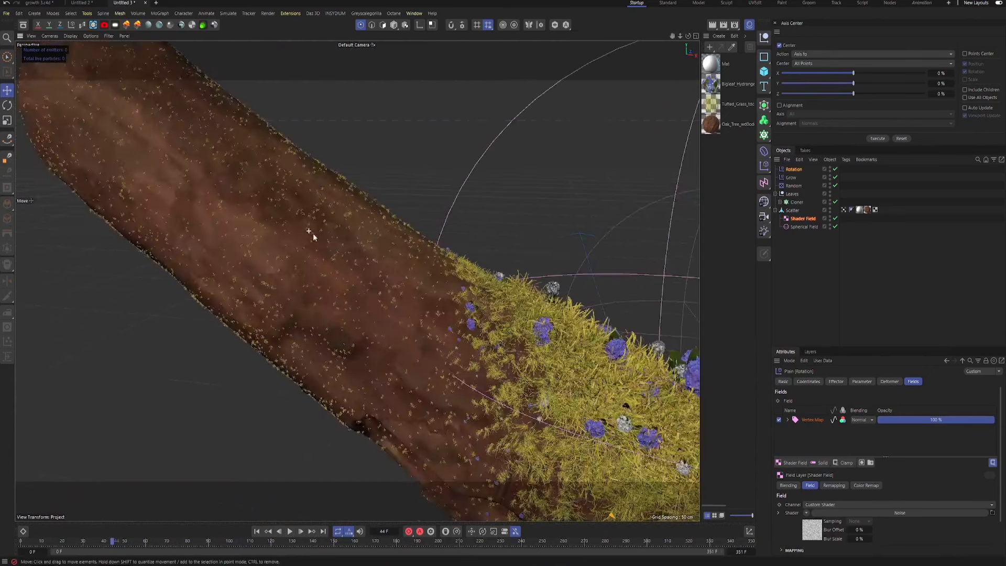
scroll(338, 243, "up", 7)
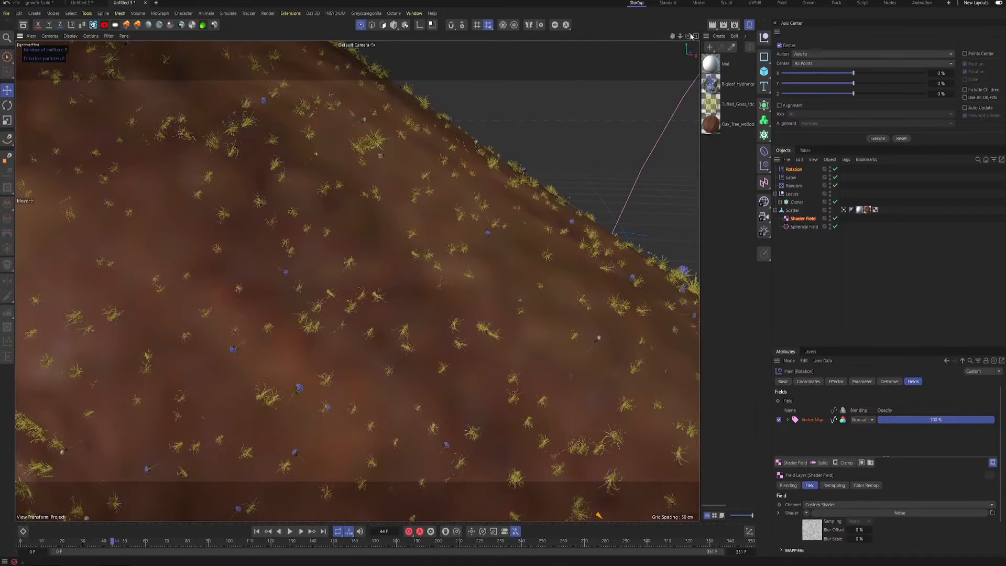
left_click_drag(688, 36, 661, 42)
scroll(356, 280, "up", 8)
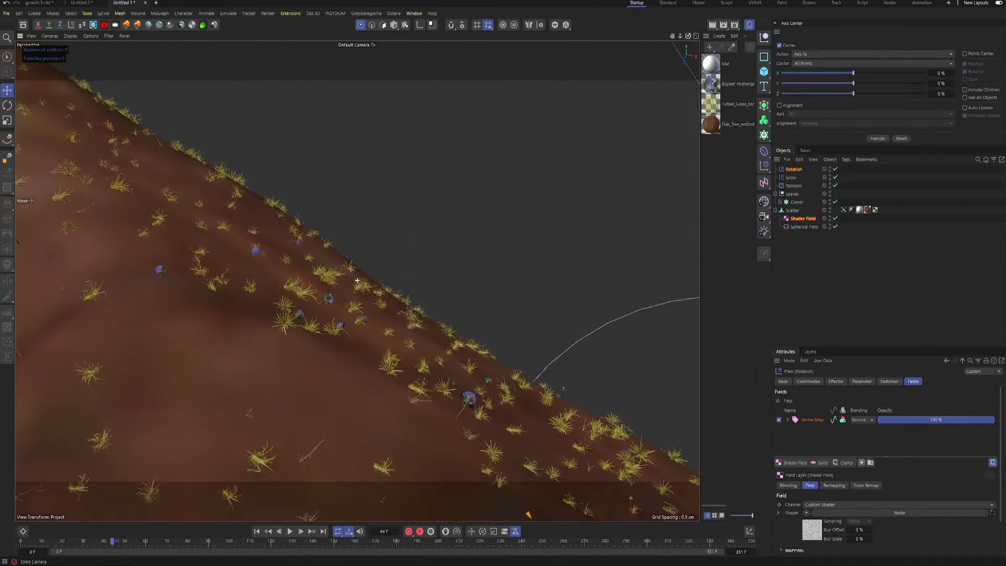
left_click_drag(356, 280, 377, 320, "alt")
right_click_drag(356, 280, 283, 280, "alt")
Set the Cloner's transform rotation R.P to -90° and check the direction of the grown flowers.
left_click(796, 203)
left_click(860, 382)
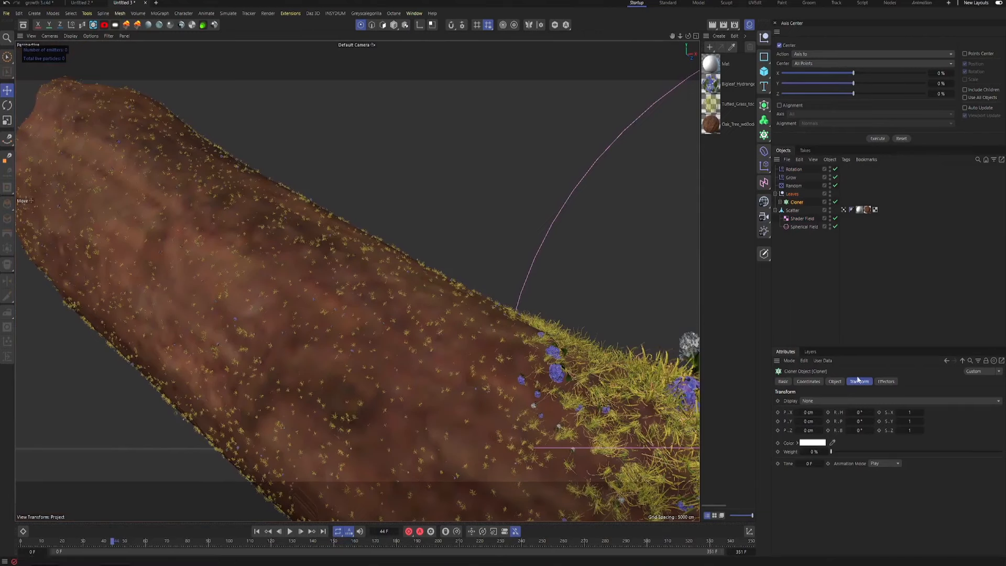
left_click(858, 421)
type("-90")
key("Return")
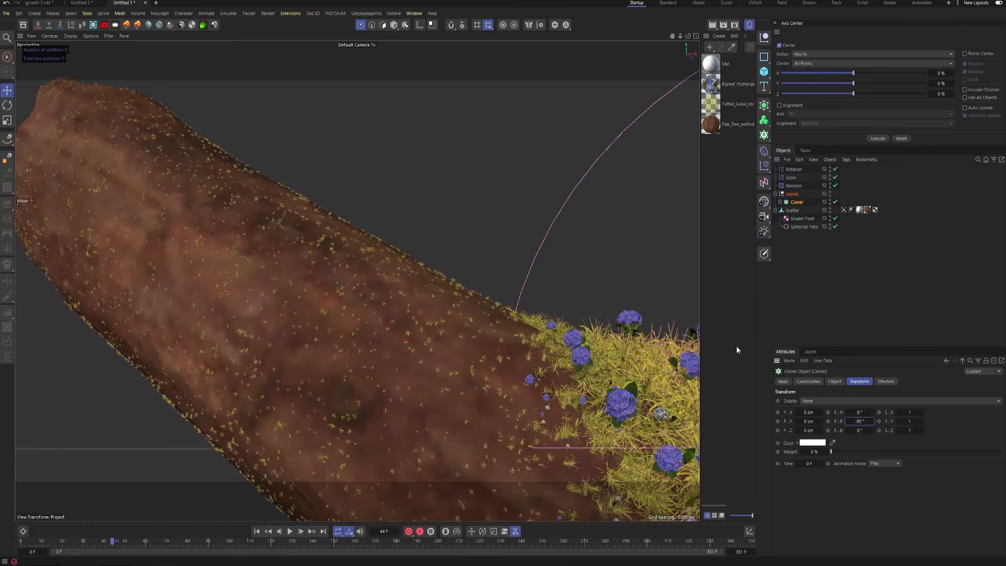
right_click_drag(675, 387, 922, 454, "alt")
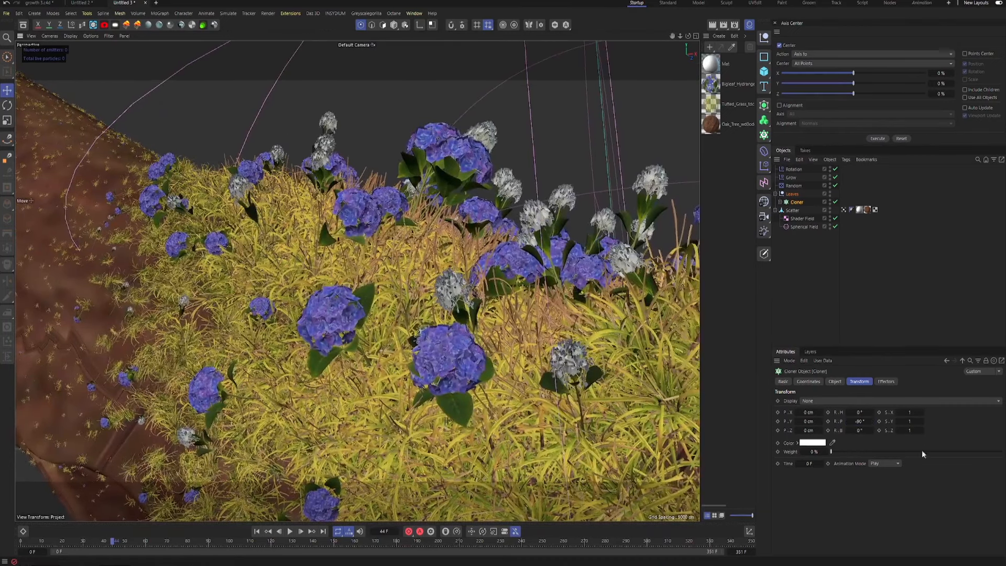
Compare the clones' orientation with the Cloner's transform R.P at 0°, and return it to -90°.
left_click(859, 421)
type("0")
key("Return")
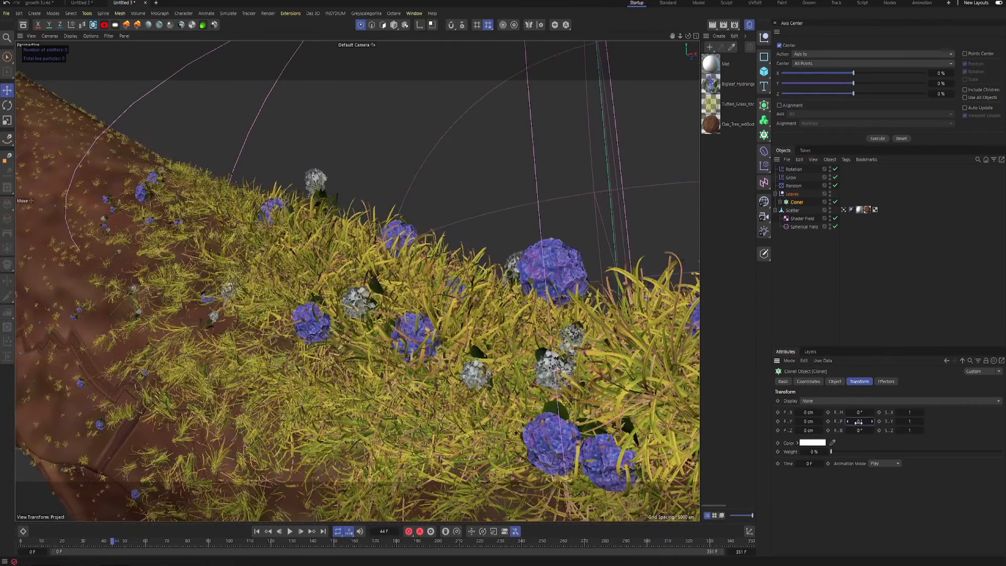
right_click_drag(138, 425, 161, 425, "alt")
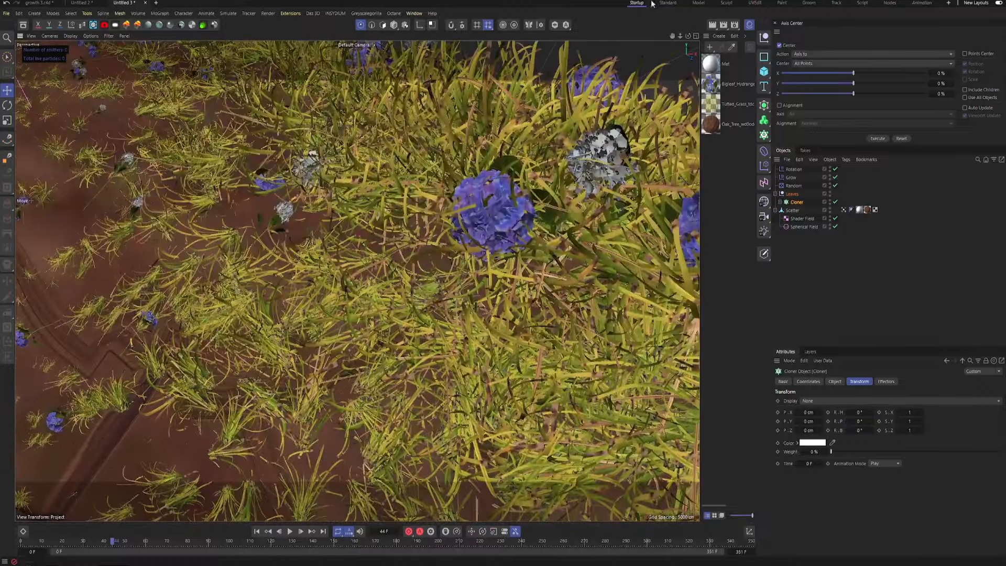
left_click_drag(672, 35, 674, 37)
middle_click_drag(358, 281, 381, 238, "alt")
left_click_drag(358, 281, 361, 333, "alt")
left_click_drag(688, 36, 623, 43)
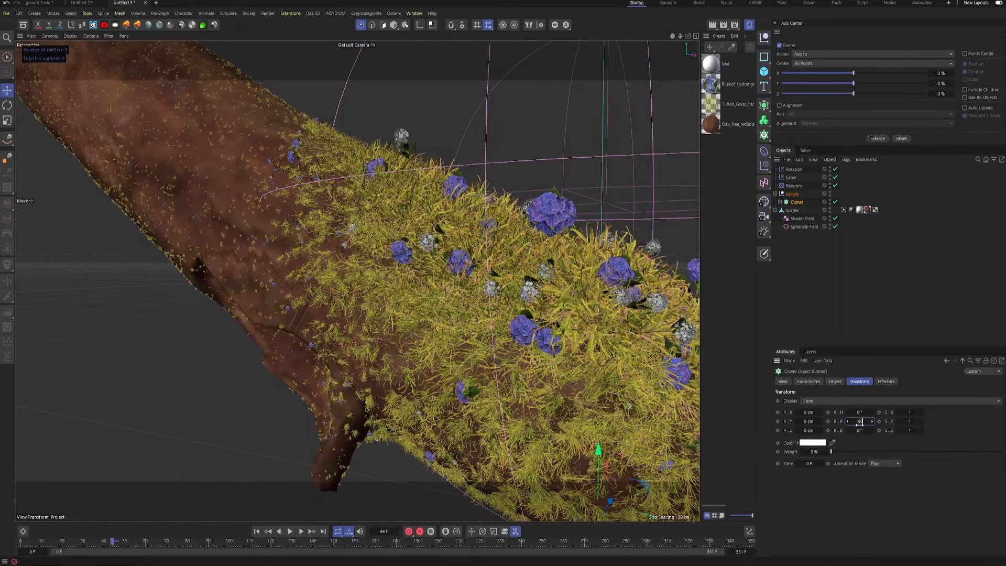
Scrub the timeline to frames 53 and 70 and examine the spreading growth along the log.
left_click_drag(688, 36, 639, 3)
left_click_drag(672, 36, 929, 12)
left_click_drag(111, 542, 132, 530)
left_click_drag(688, 36, 725, 91)
left_click_drag(684, 36, 742, 109)
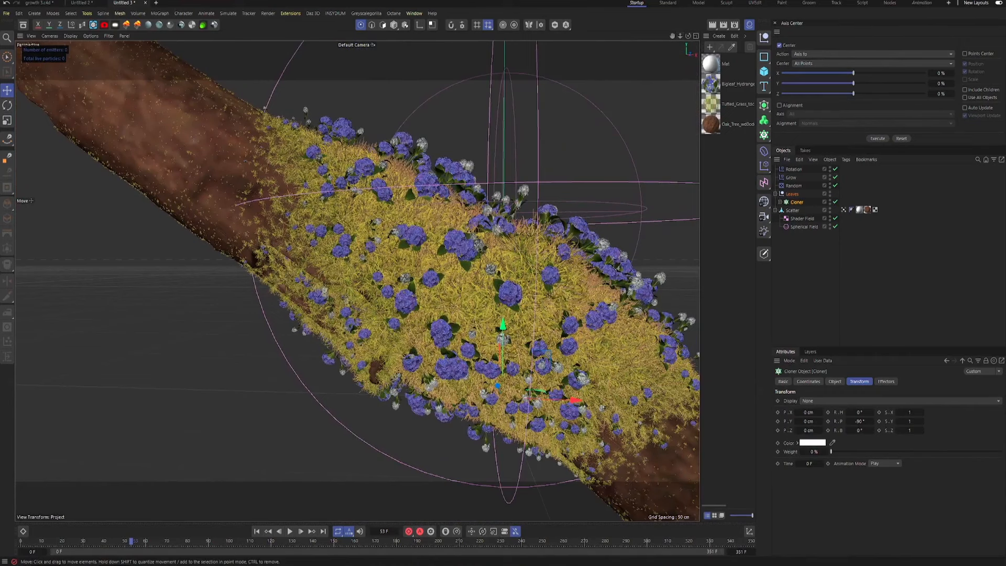
left_click_drag(131, 540, 167, 540)
mouse_move(672, 36)
left_mouse_down()
mouse_move(562, 69)
mouse_move(676, 42)
left_mouse_up()
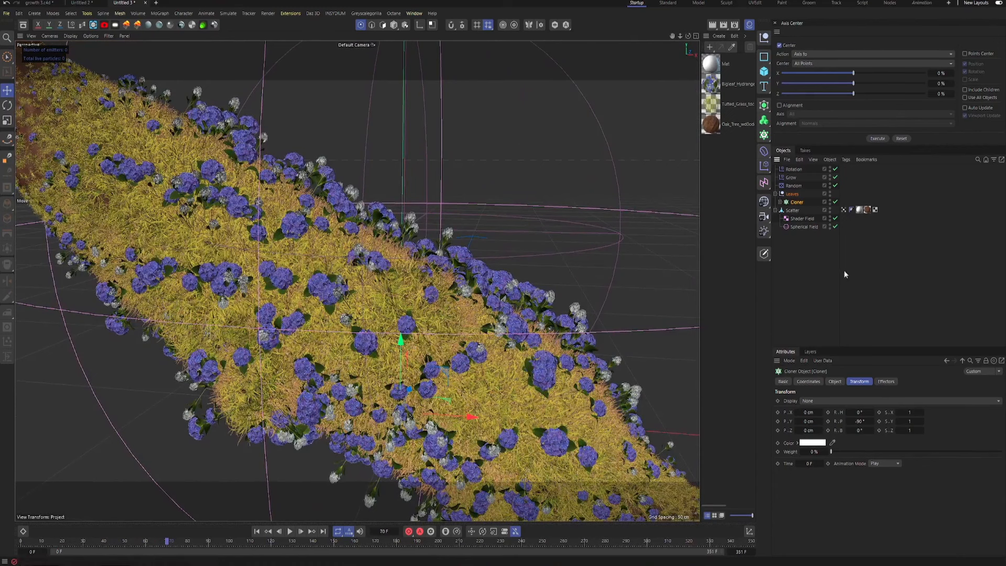
left_click(805, 290)
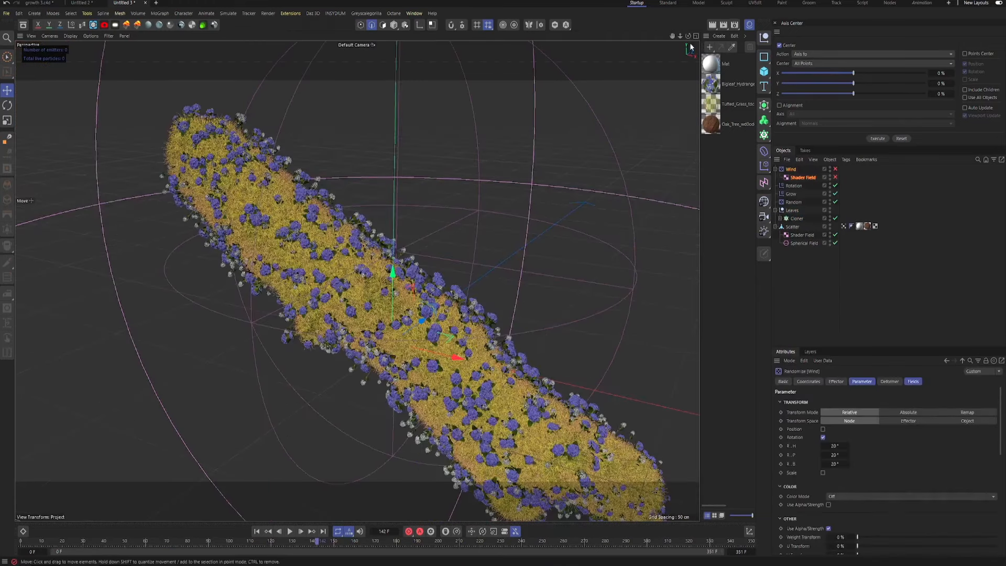
Examine the Wind effector's rotation parameters and the Noise shader of its Shader Field.
left_click_drag(687, 36, 711, 37)
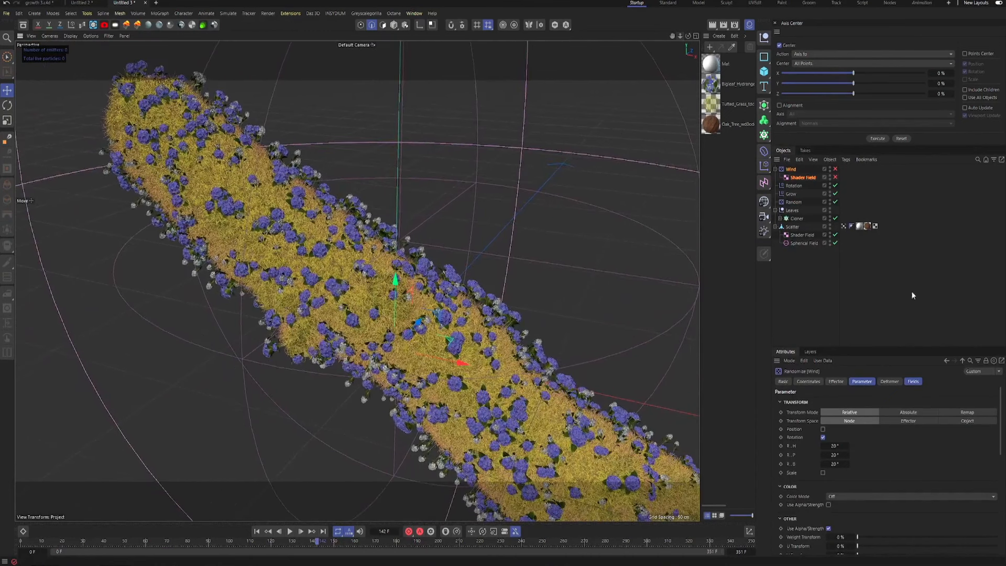
left_click(910, 290)
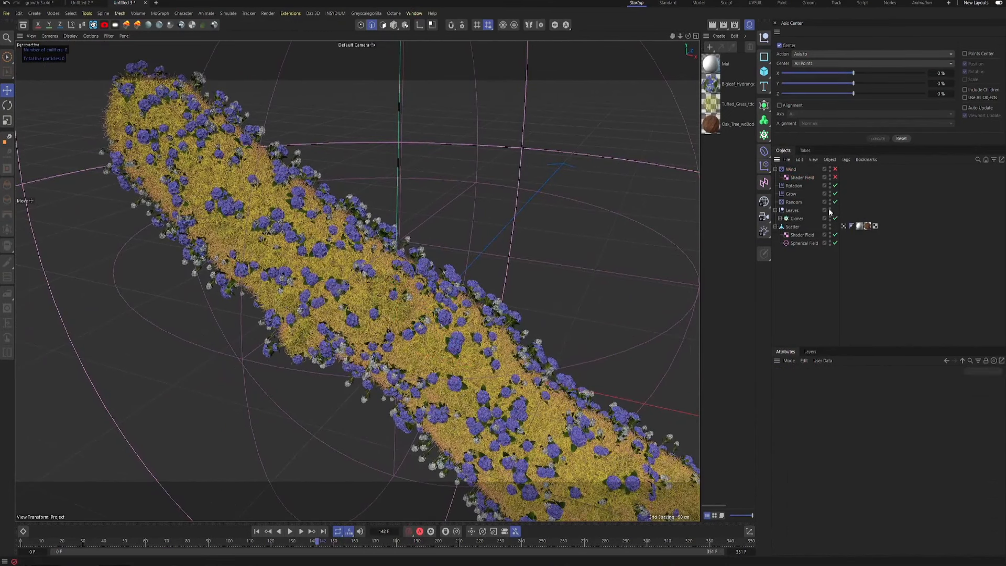
left_click(790, 169)
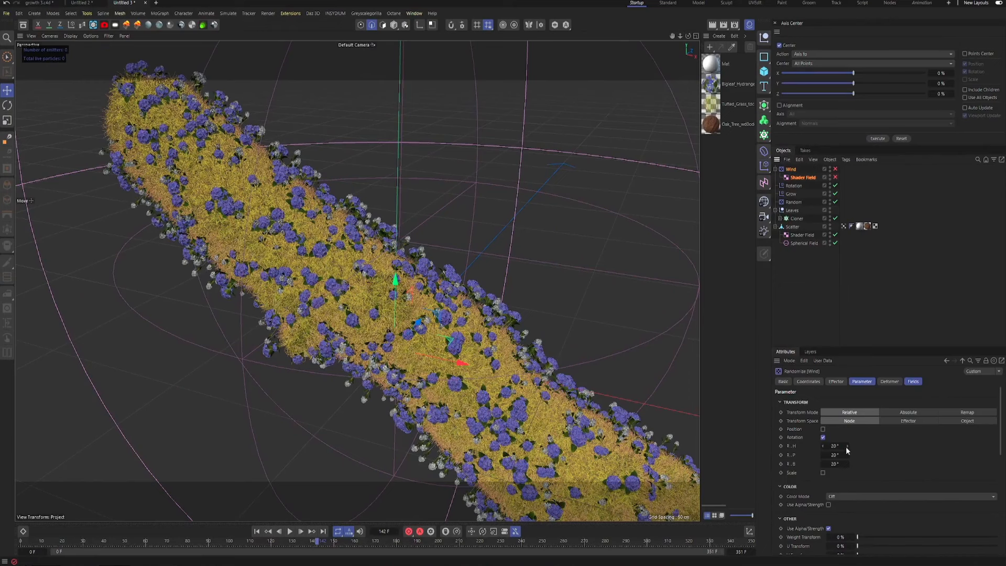
left_click(864, 244)
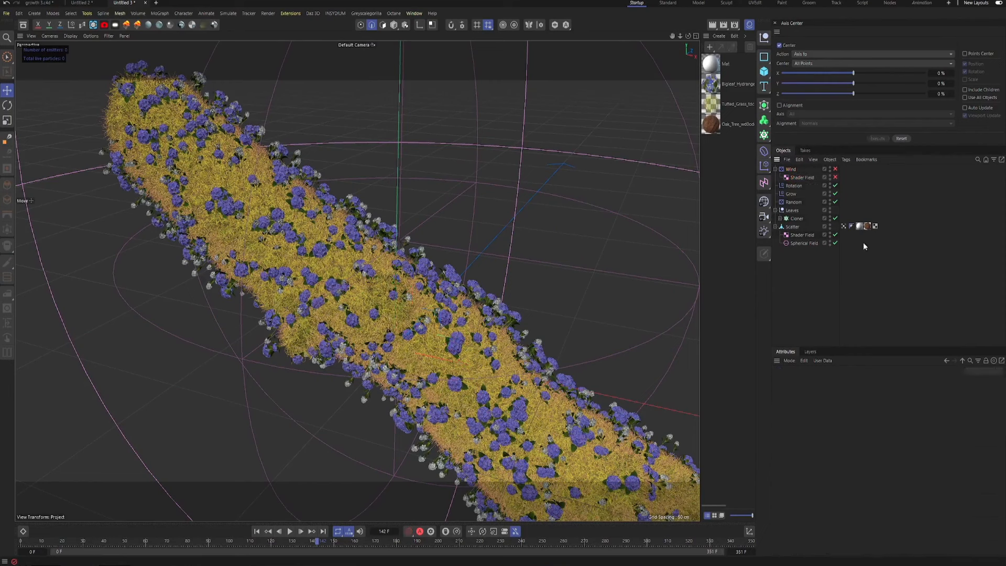
left_click(800, 178)
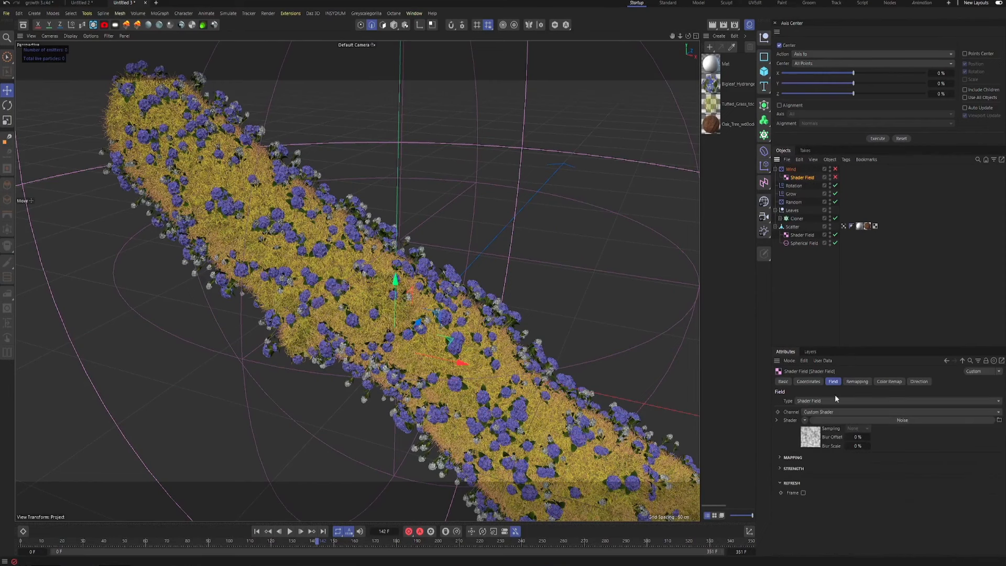
left_click(894, 420)
left_click(946, 360)
left_click(905, 251)
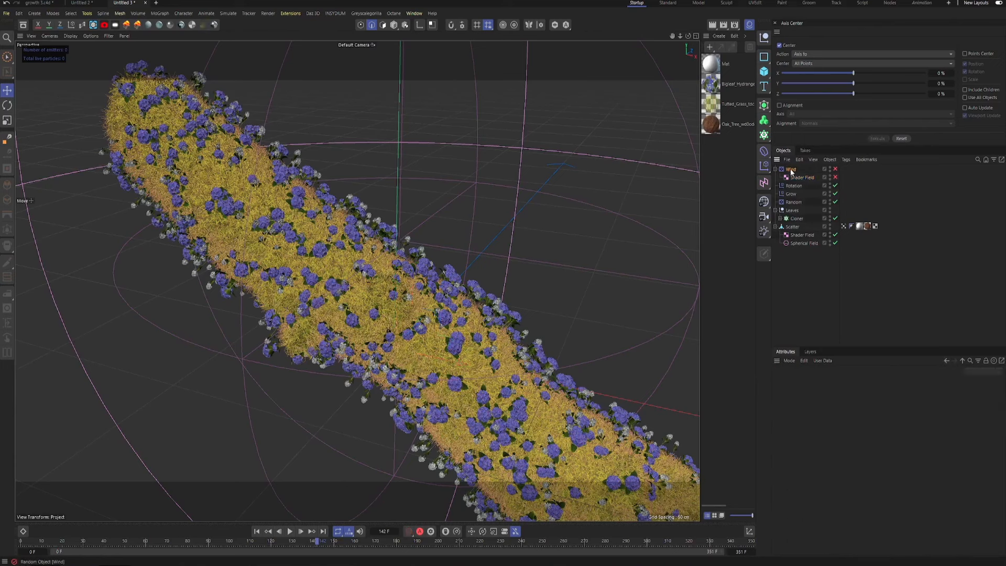
Check the Cloner's effectors list for Wind, and enable the Wind effector and its Shader Field.
left_click(790, 171)
left_click(795, 219)
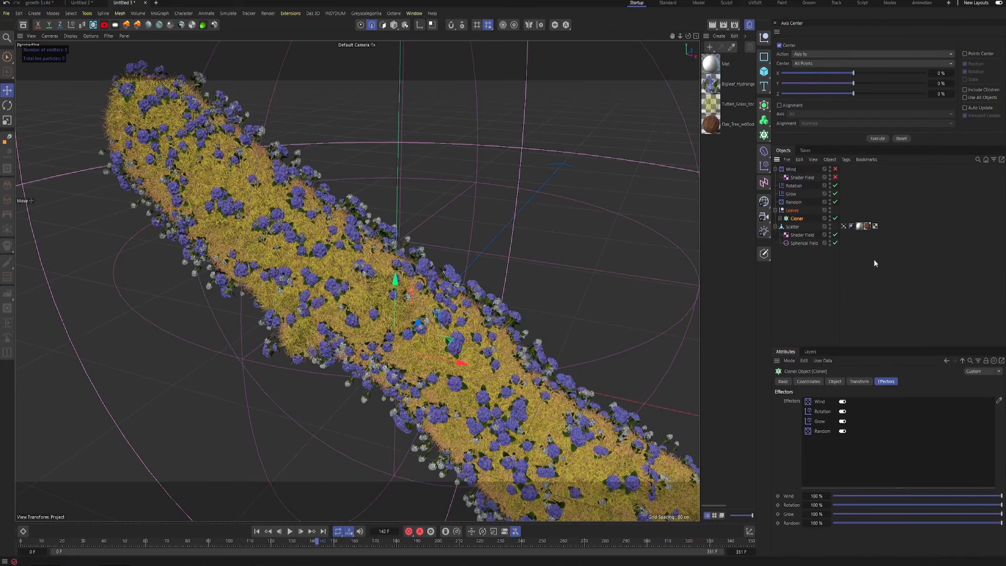
left_click(924, 214)
left_click(835, 170)
left_click(835, 177)
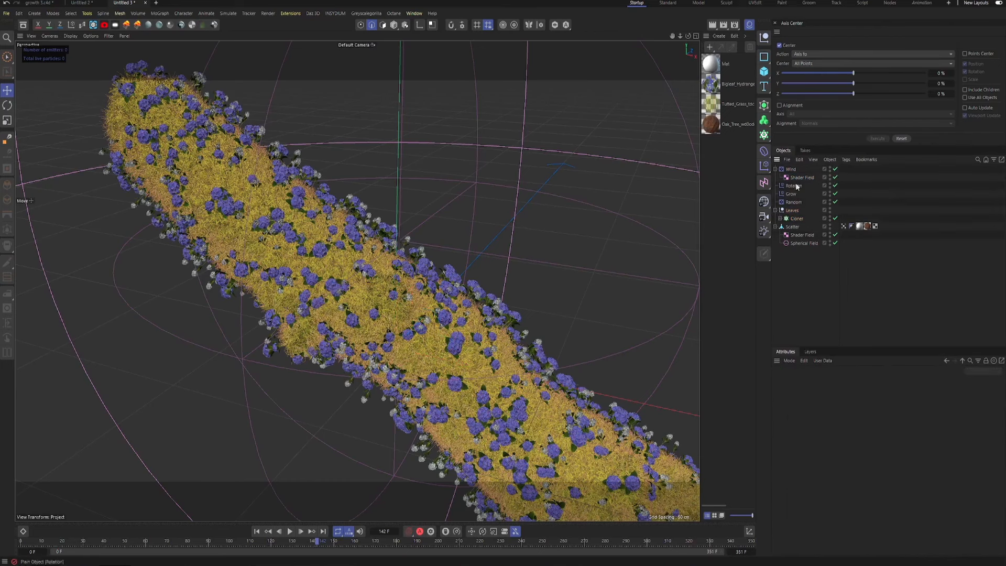
Play the animation to examine the wind motion of the grass and flowers, and stop it at frame 131.
scroll(429, 268, "up", 2)
scroll(429, 268, "up", 2)
left_click(291, 531)
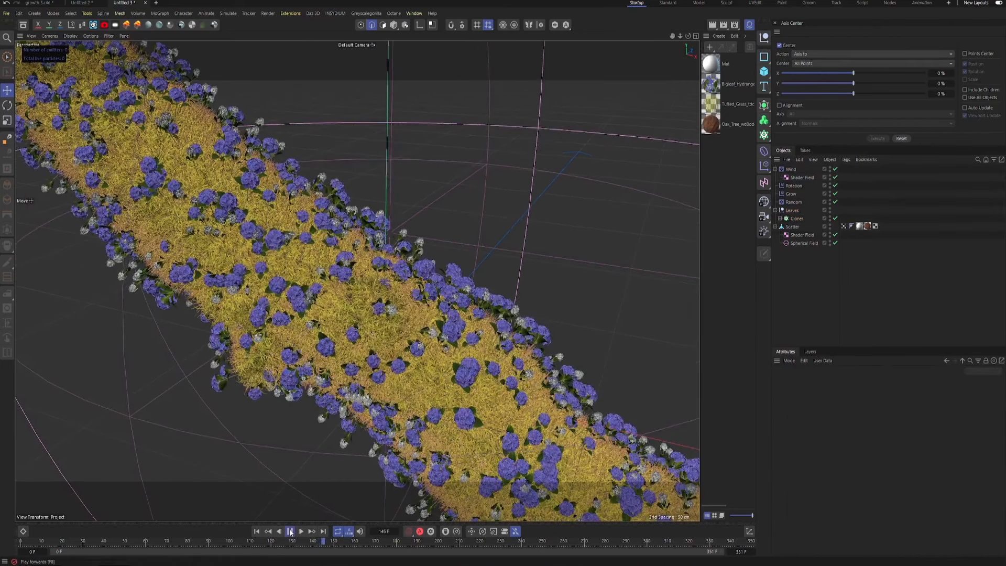
scroll(310, 219, "up", 2)
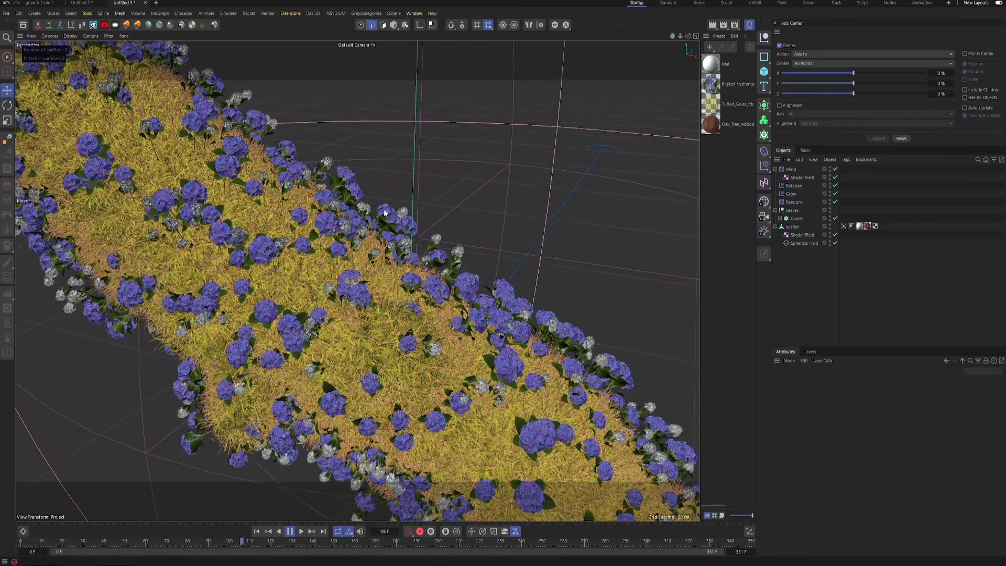
left_click(291, 534)
right_click_drag(573, 242, 498, 243, "alt")
left_click(292, 530)
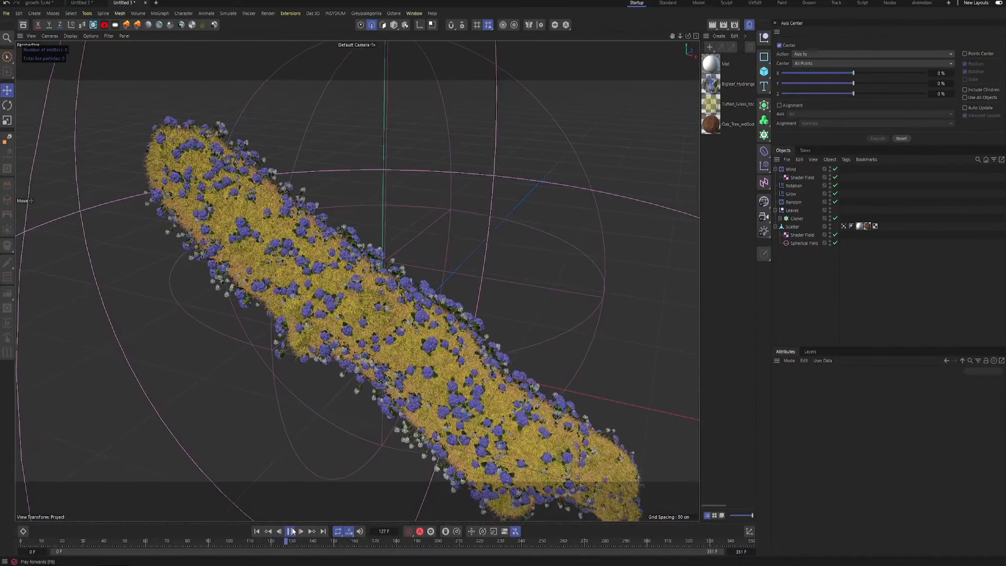
left_click(291, 531)
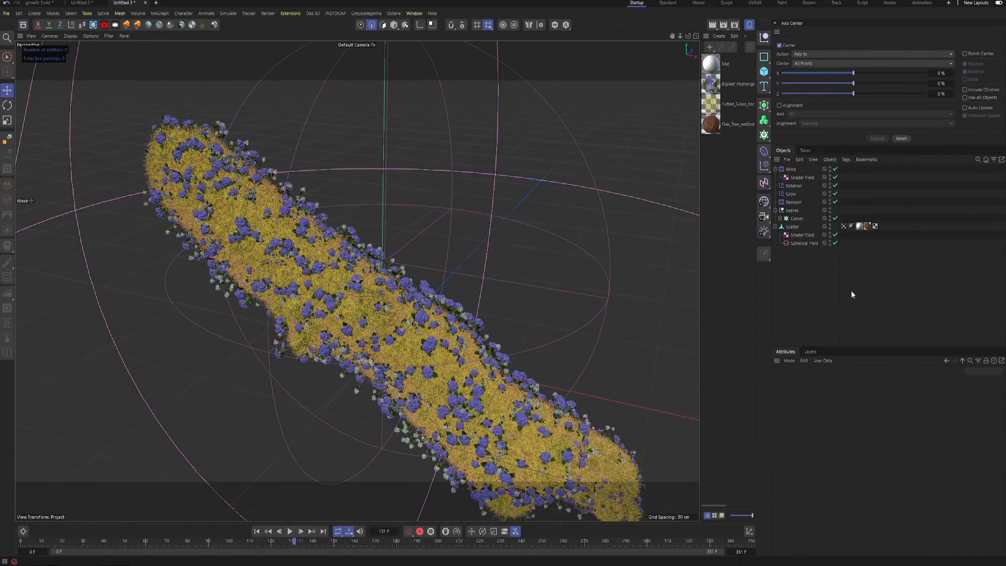
Play the complete growth animation with wind from the first frame and stop it at frame 128.
left_click_drag(679, 36, 585, 243)
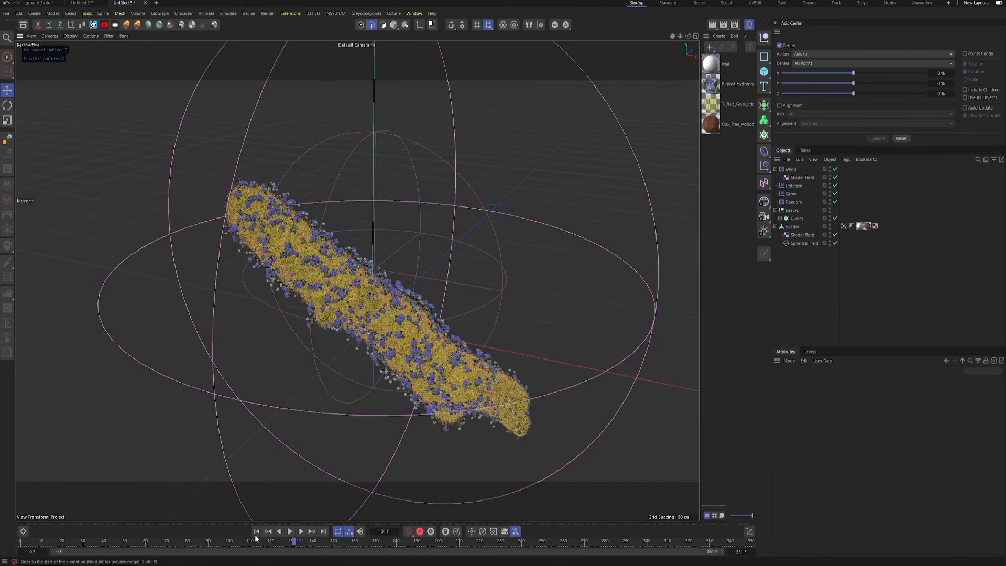
left_click(257, 532)
left_click(291, 531)
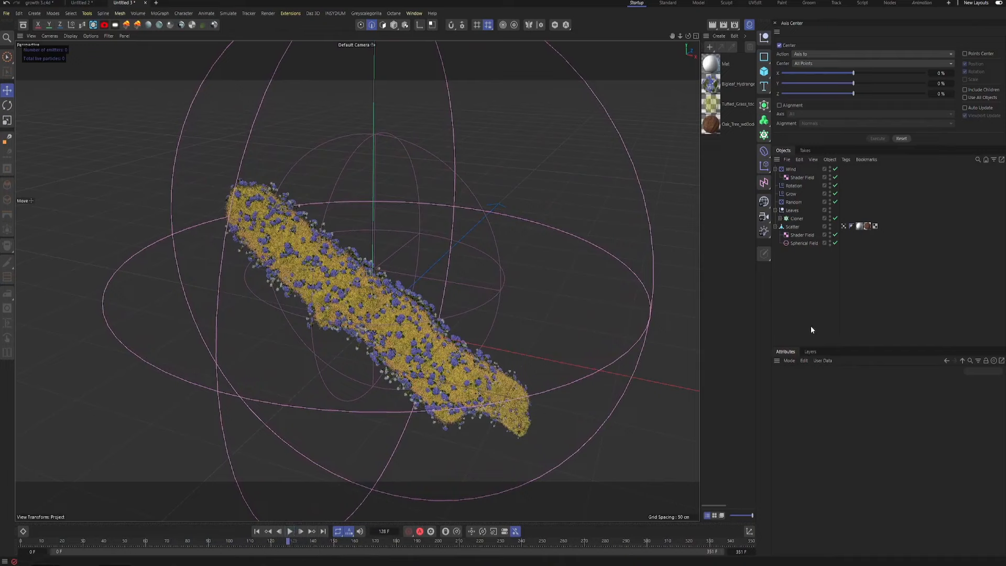
left_click_drag(809, 325, 810, 283)
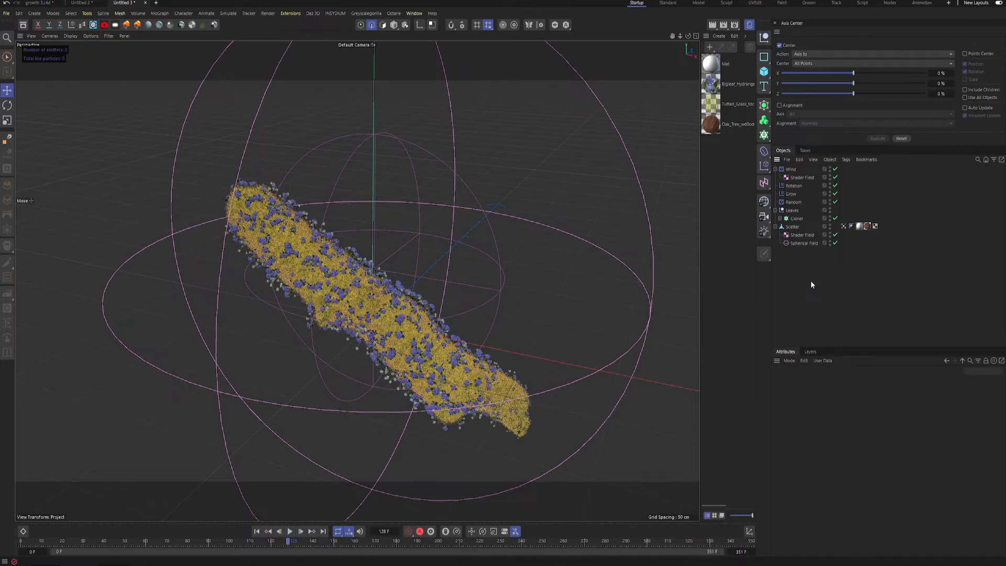